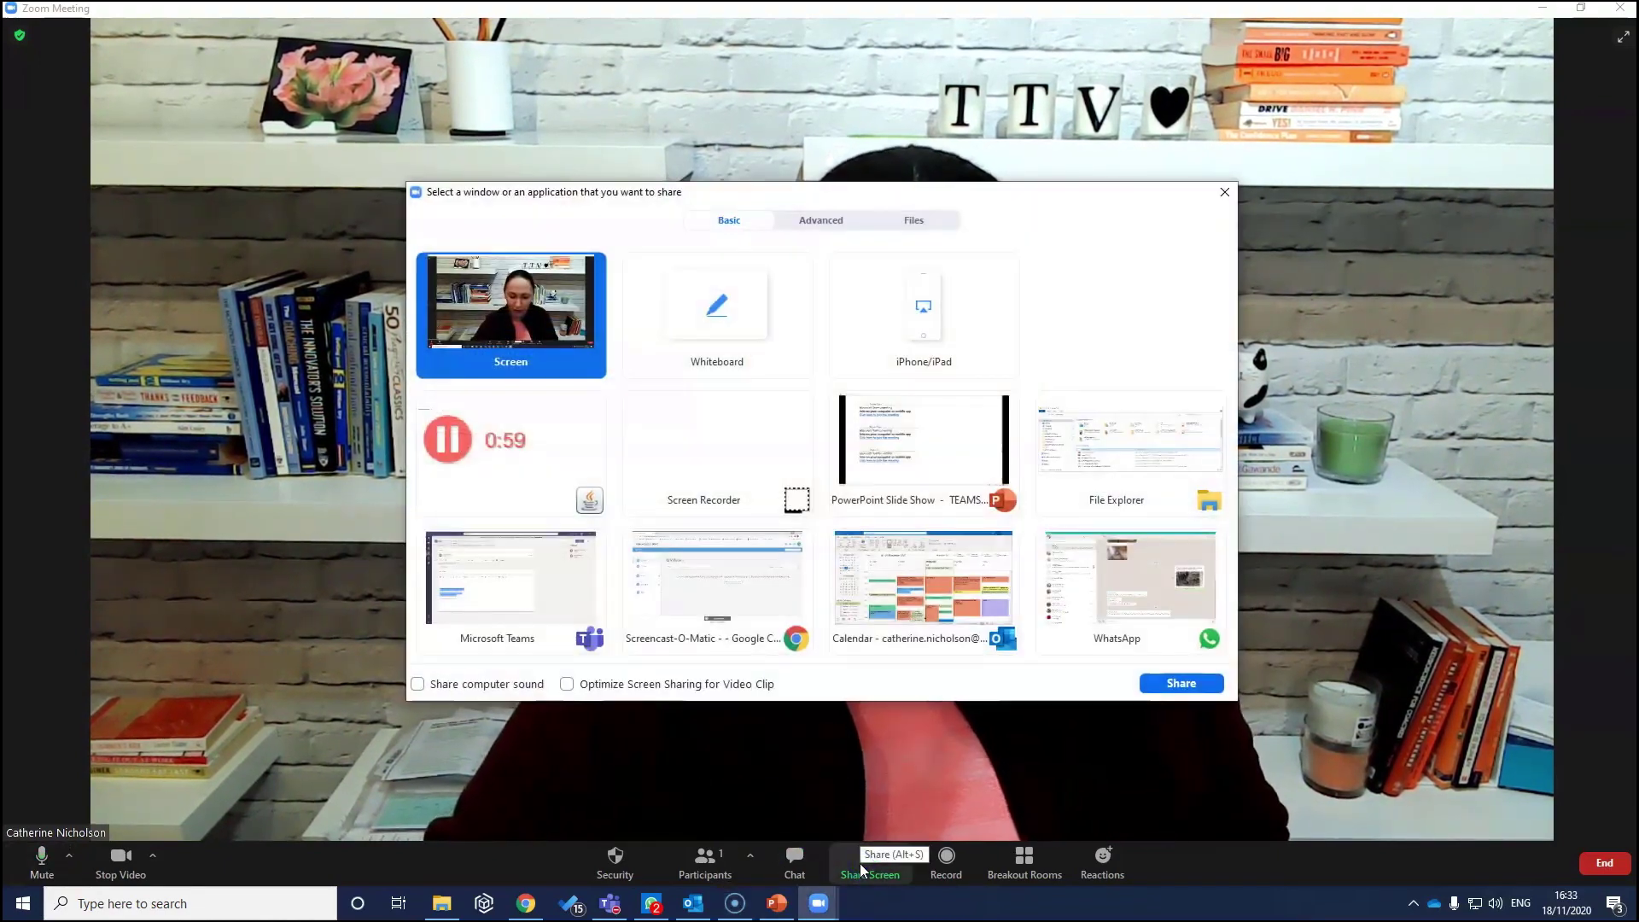
Share the TEAMS LINKS PowerPoint slide show in the Zoom meeting and move the floating meeting controls clear of the slide text
{"action": "double_click", "coordinate": [943, 467]}
{"action": "left_click", "coordinate": [651, 175]}
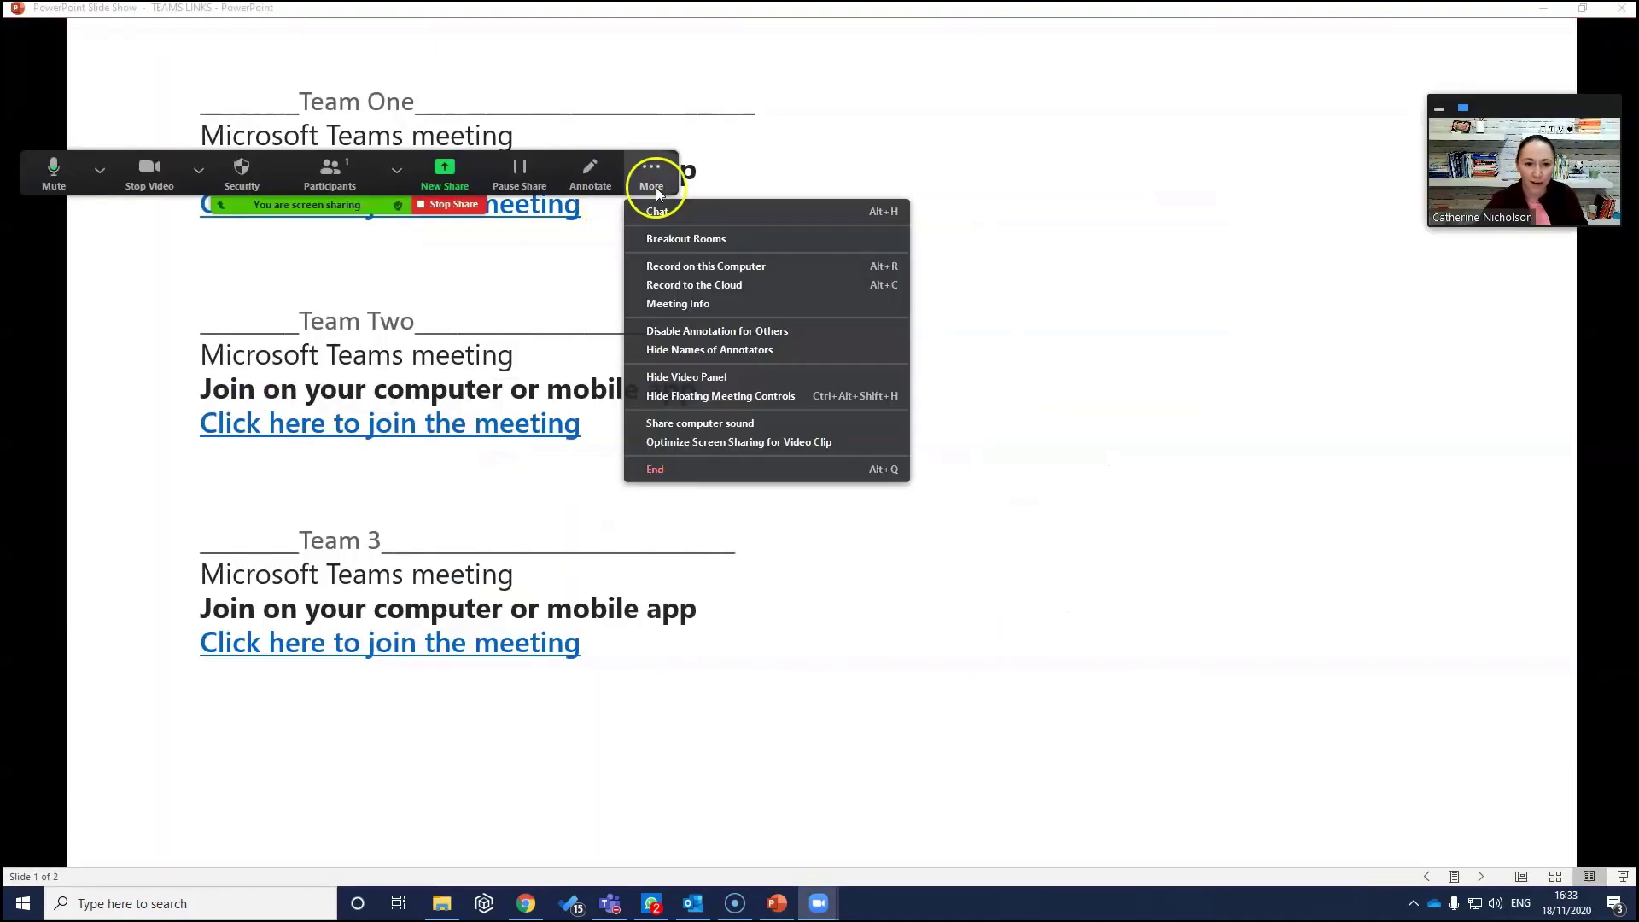
{"action": "left_click", "coordinate": [621, 197]}
{"action": "left_click_drag", "start_coordinate": [622, 197], "coordinate": [652, 34]}
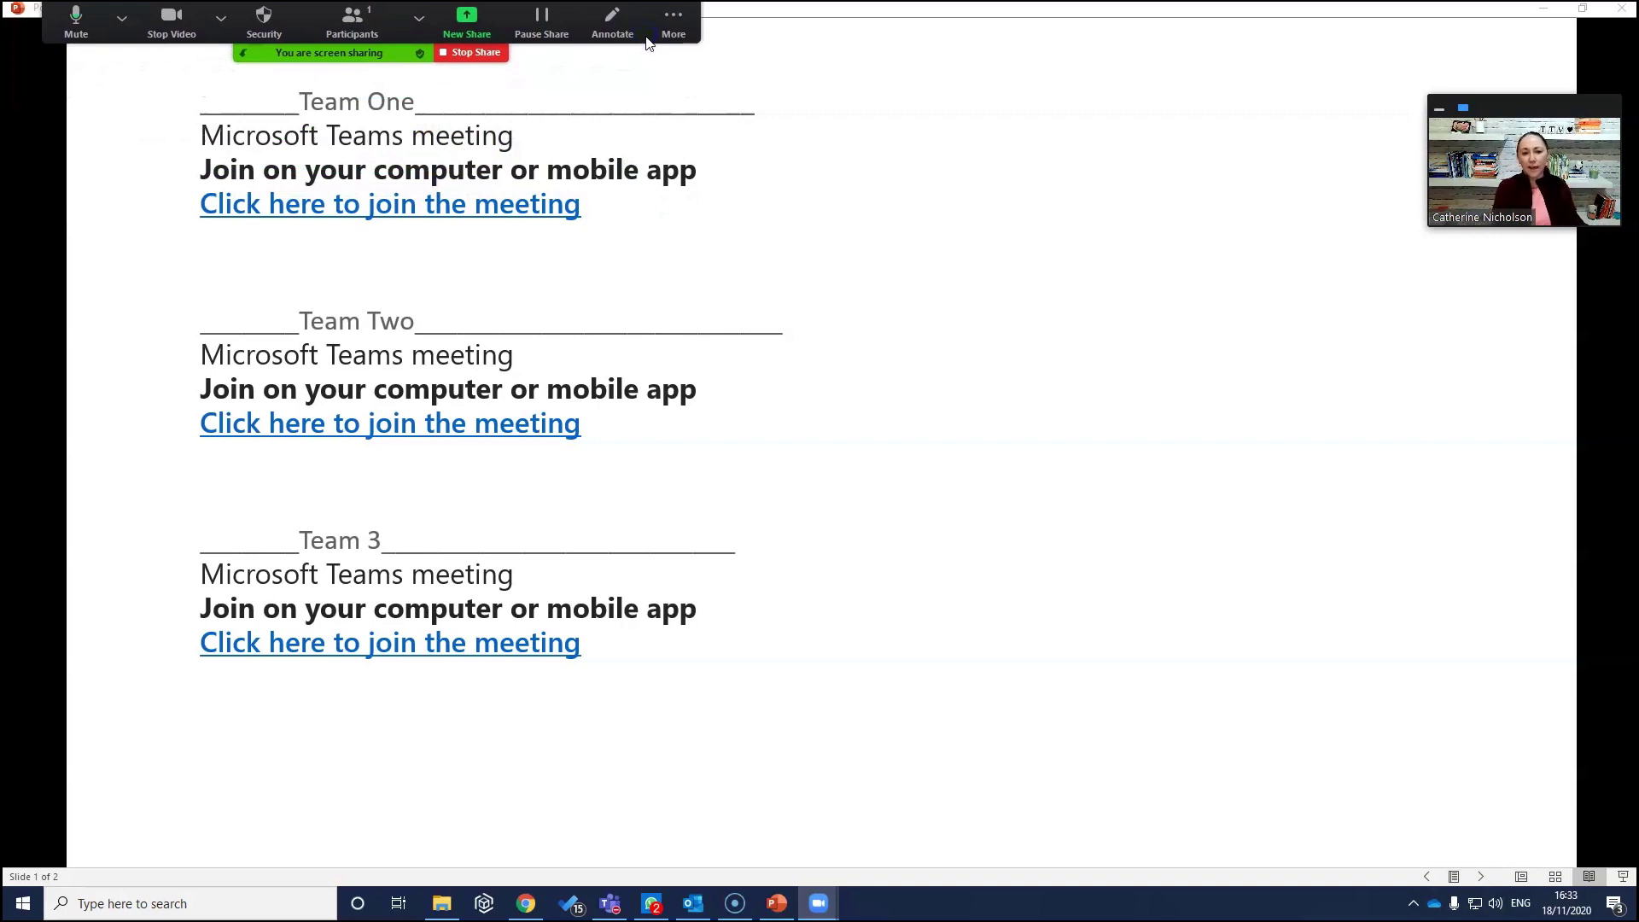
Stop sharing the slide show in the Zoom meeting
{"action": "left_click", "coordinate": [651, 34]}
{"action": "left_click", "coordinate": [612, 26]}
{"action": "left_click", "coordinate": [470, 52]}
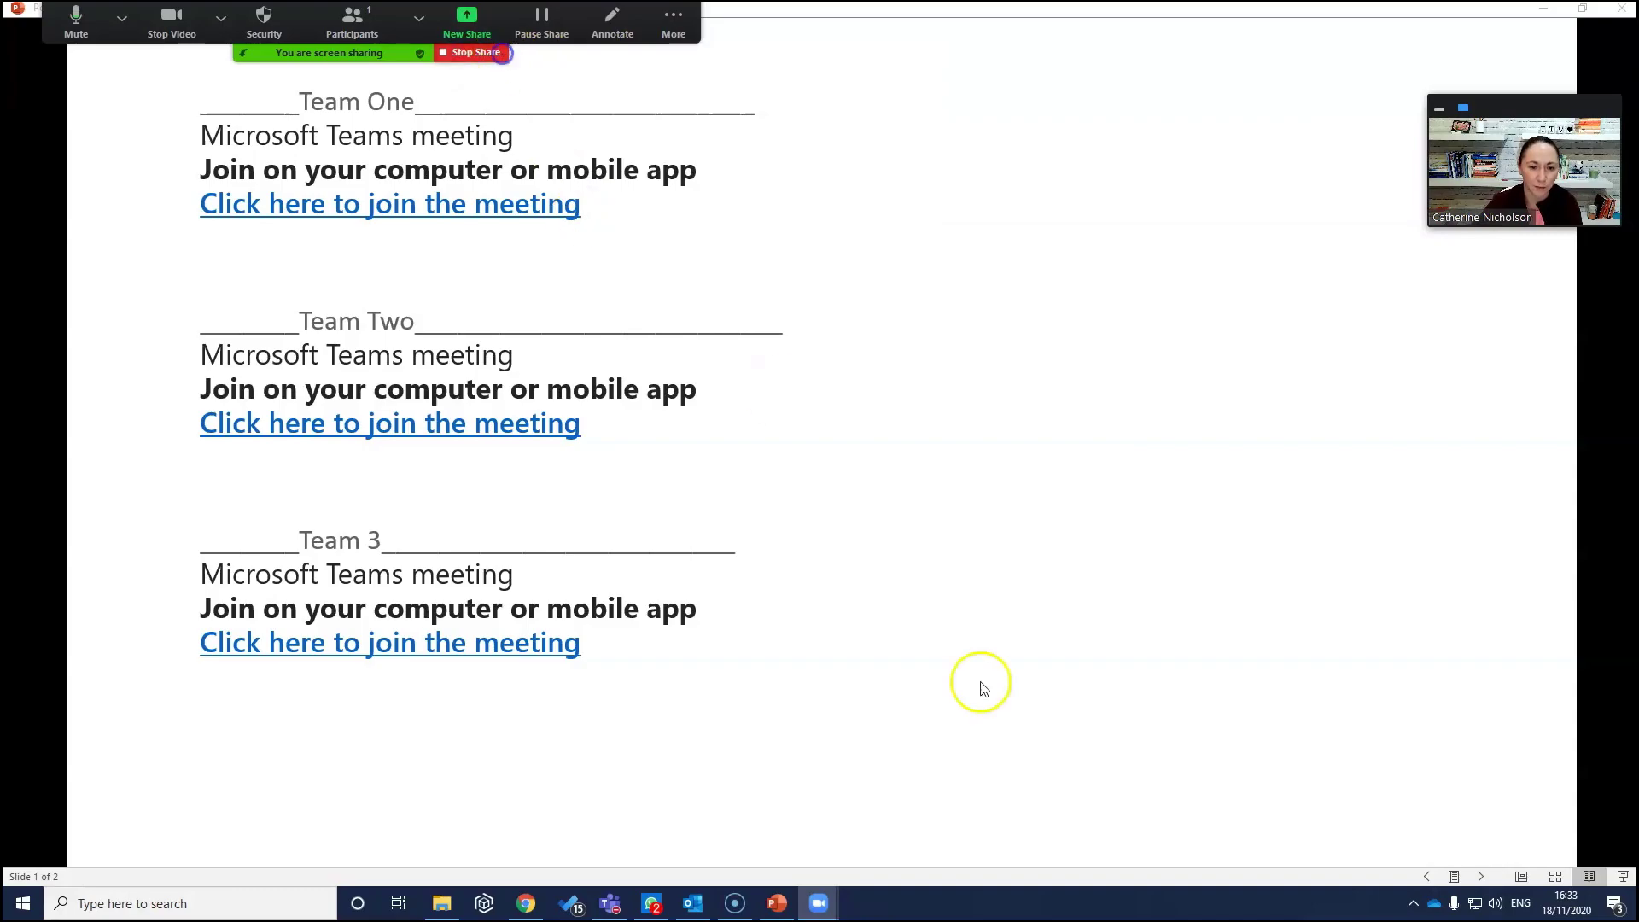
Switch to Microsoft Teams and open the Team 3 meeting of 17 November from the calendar for editing
{"action": "left_click", "coordinate": [608, 904]}
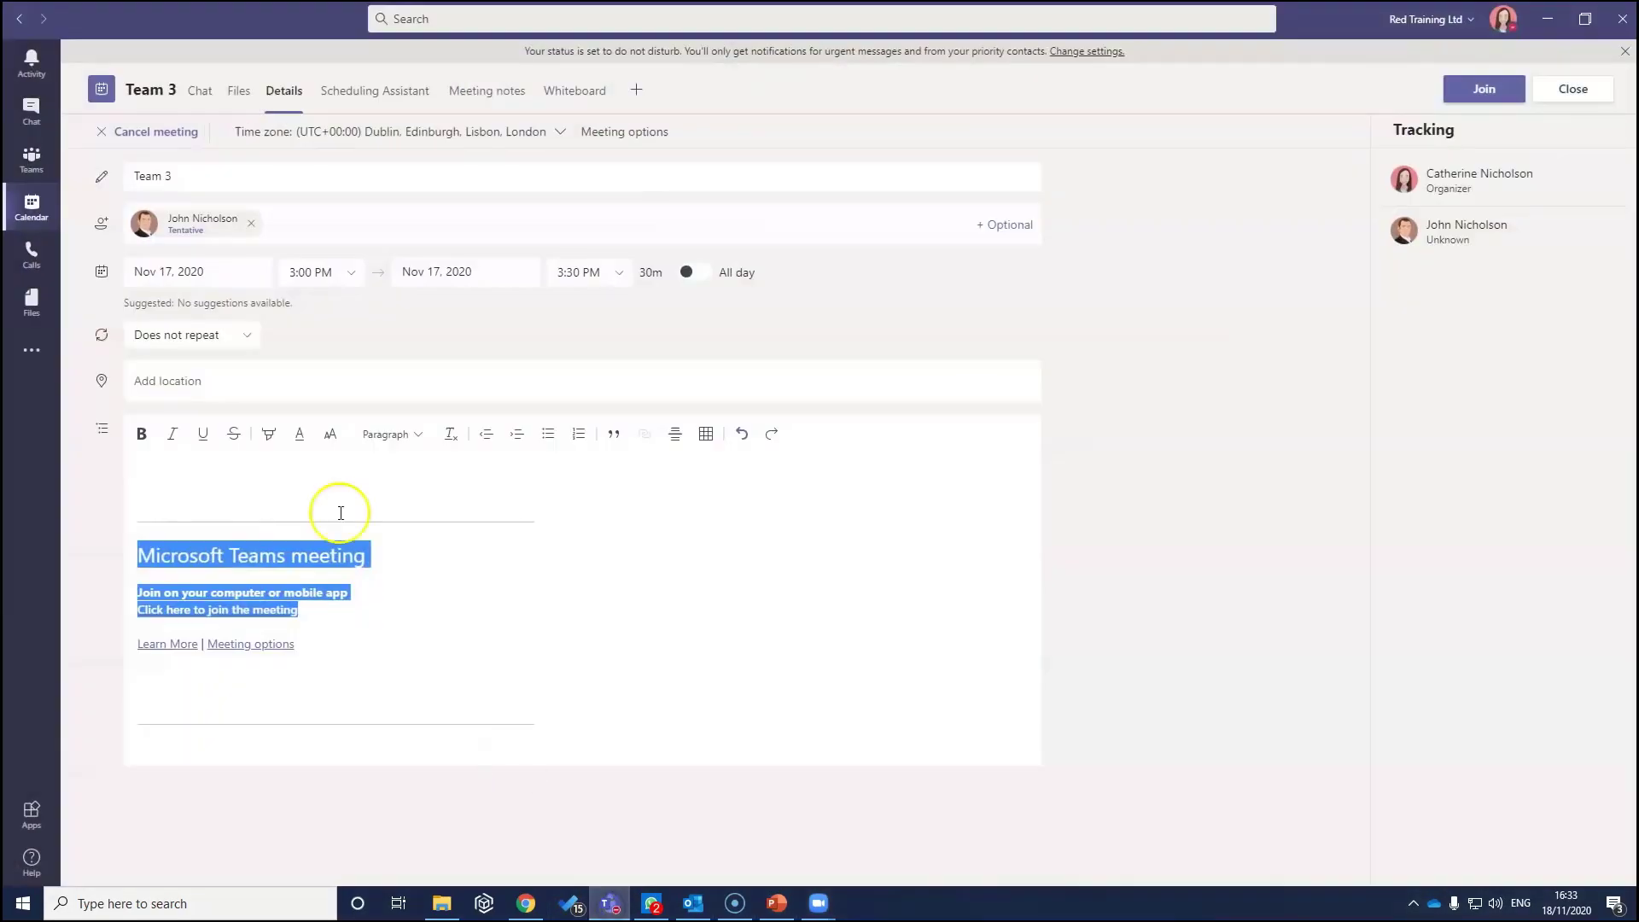
{"action": "left_click", "coordinate": [33, 210]}
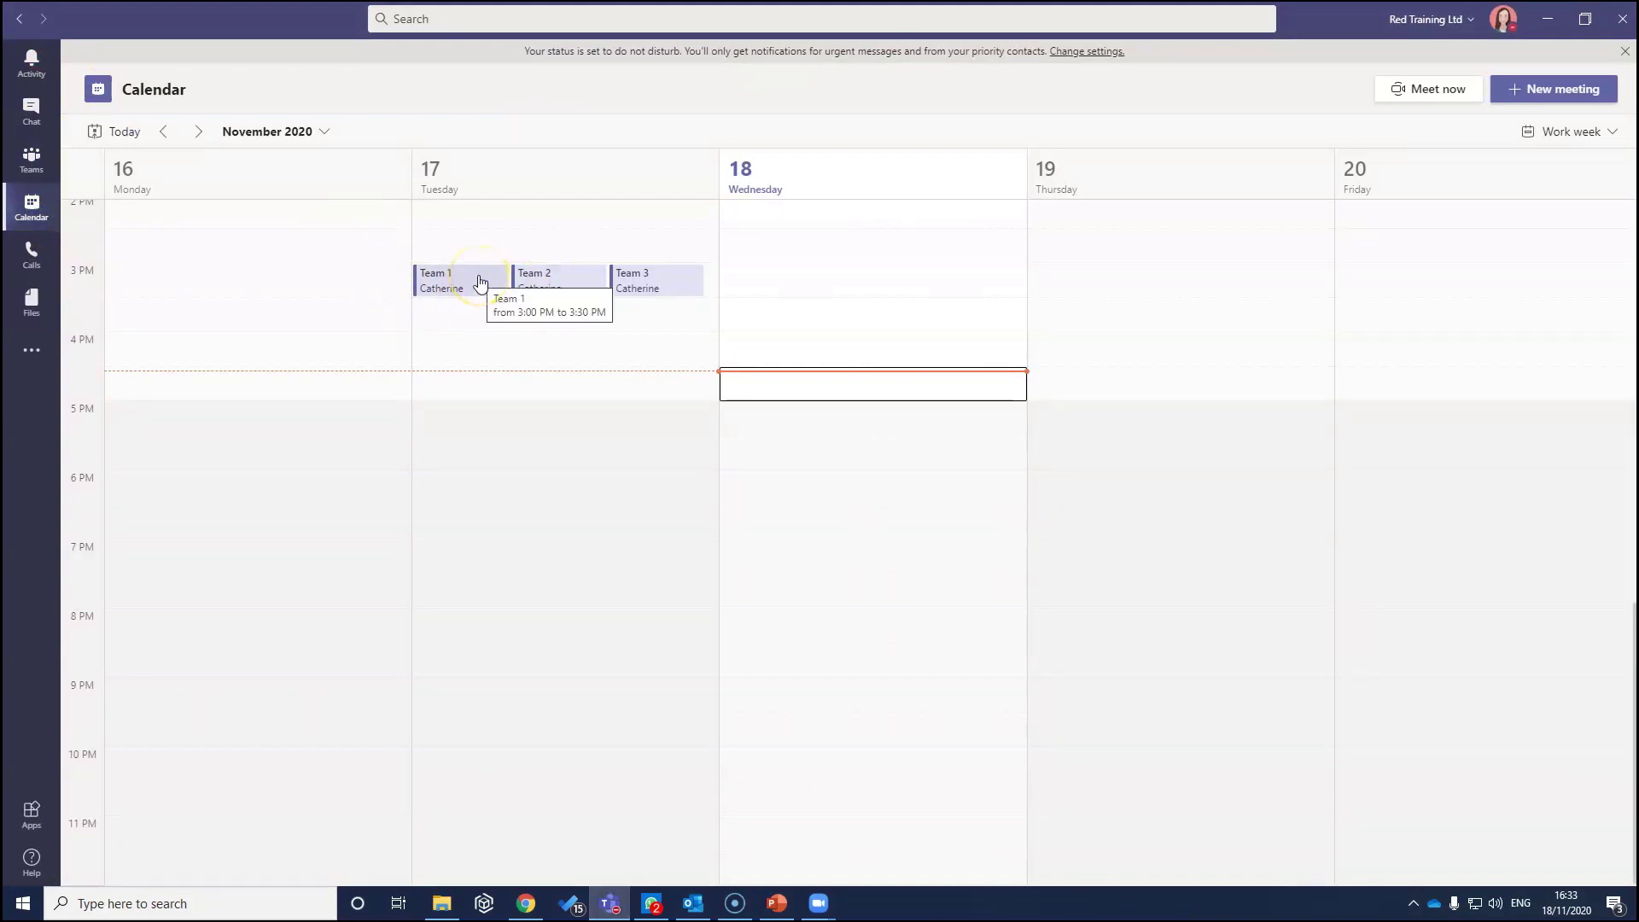
{"action": "left_click", "coordinate": [644, 288]}
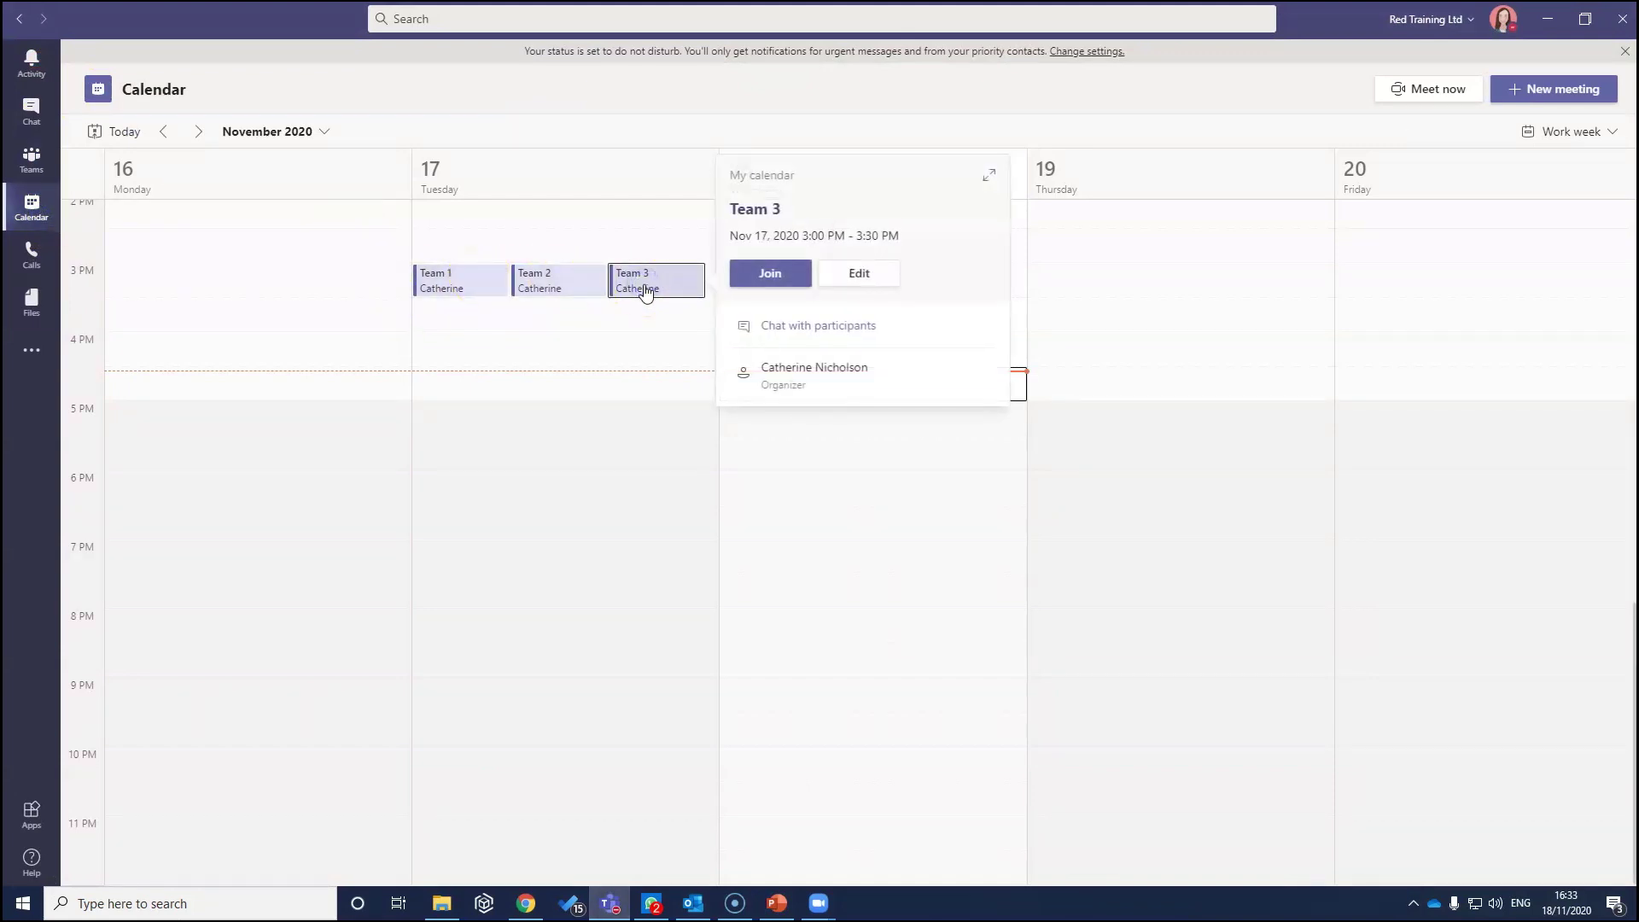
{"action": "left_click", "coordinate": [884, 278]}
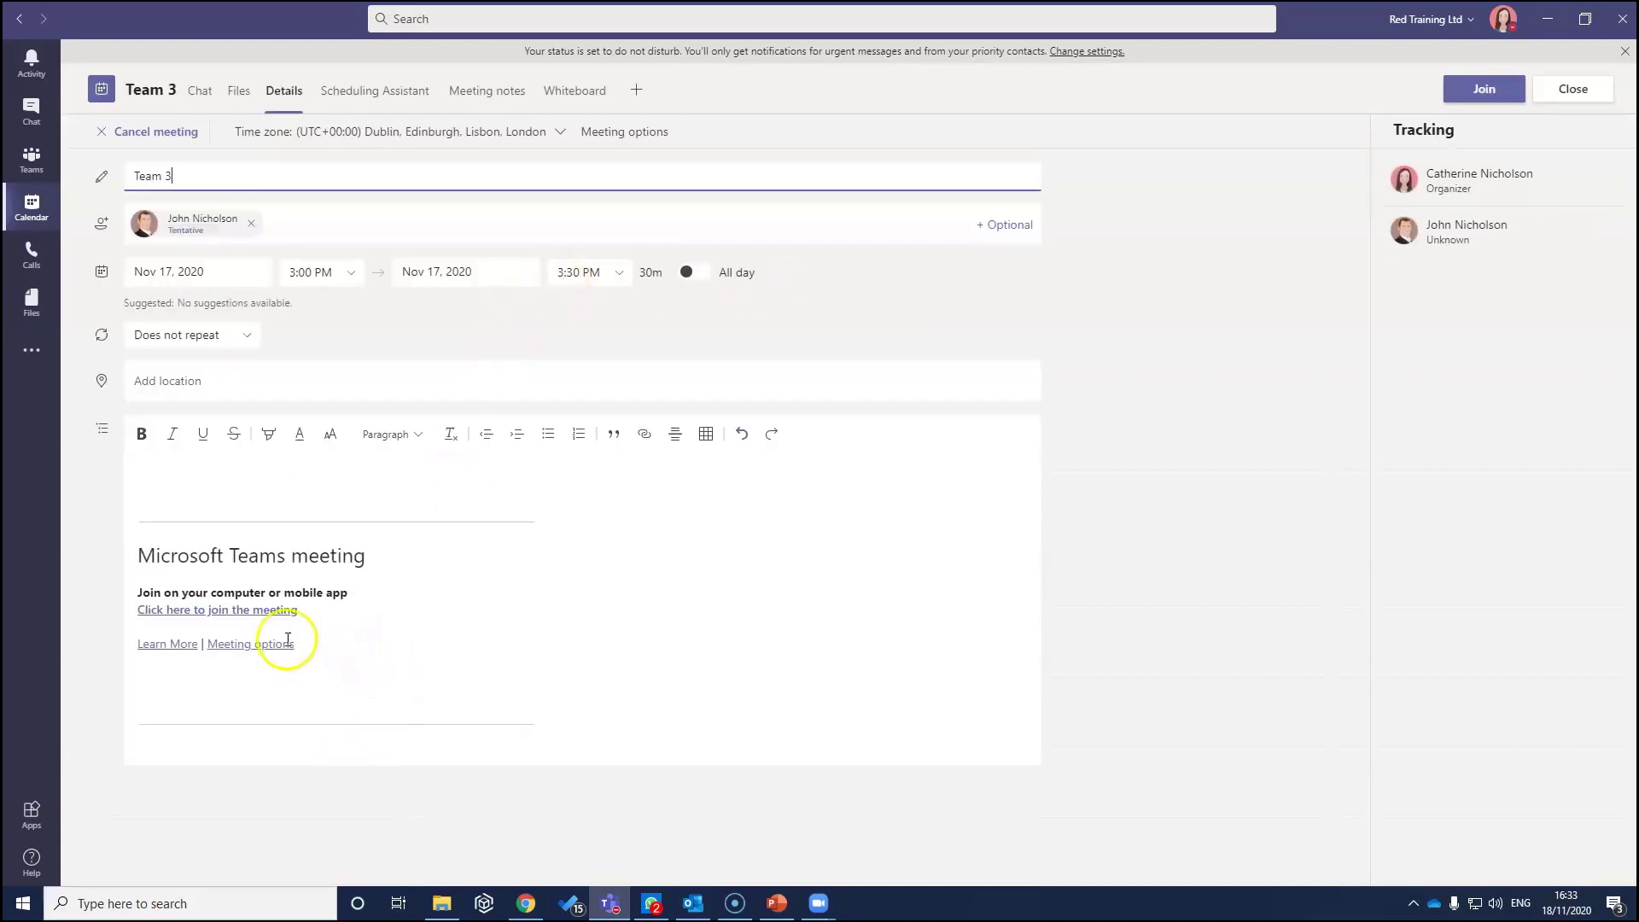
Copy the join details in the Team 3 description, from "Microsoft Teams meeting" through "Click here to join the meeting"
{"action": "left_click_drag", "start_coordinate": [307, 610], "coordinate": [128, 553]}
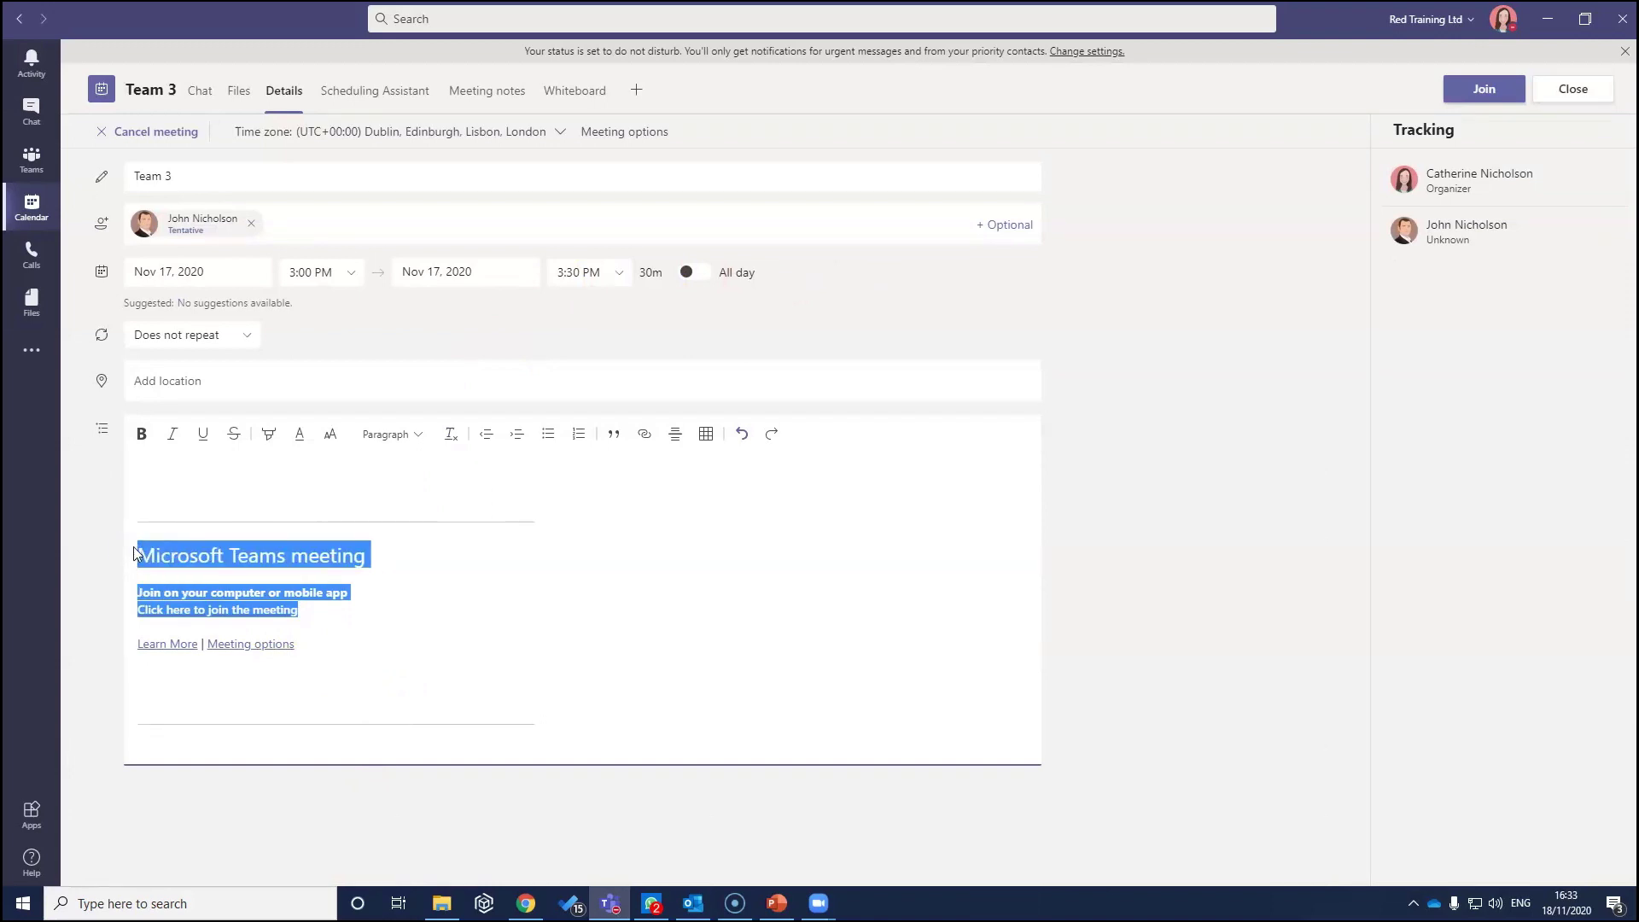
{"action": "right_click", "coordinate": [202, 602]}
{"action": "left_click", "coordinate": [230, 632]}
Switch to the PowerPoint slide show, advance to slide 2 and follow the link on the Breakout Group One shape
{"action": "left_click", "coordinate": [779, 905]}
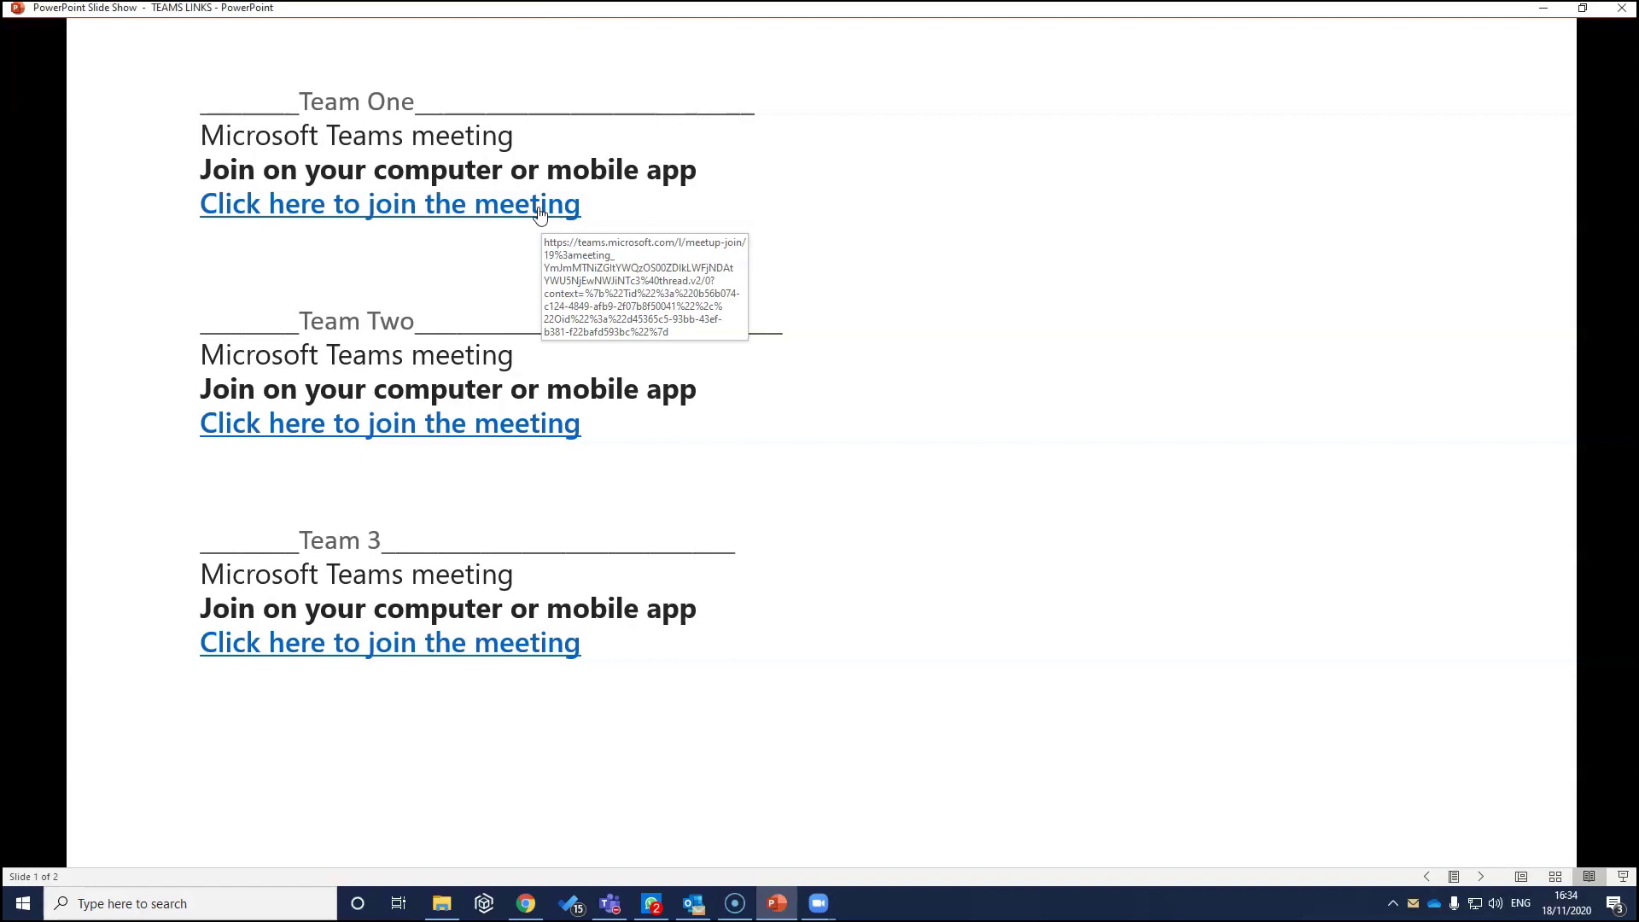
{"action": "left_click", "coordinate": [543, 208]}
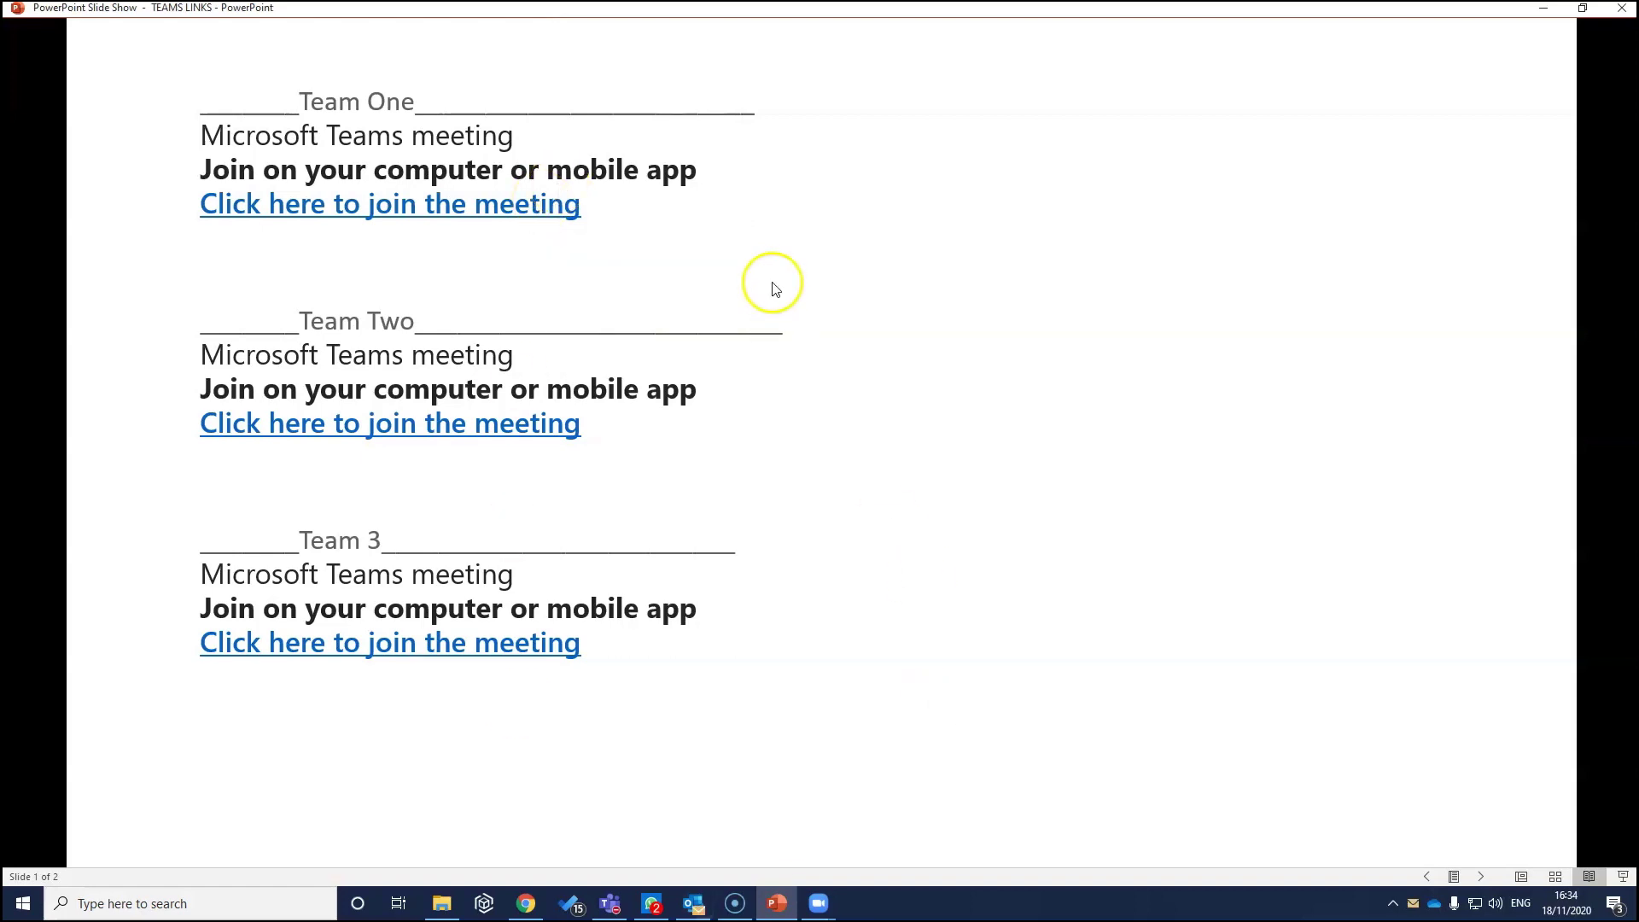
{"action": "left_click", "coordinate": [1481, 877]}
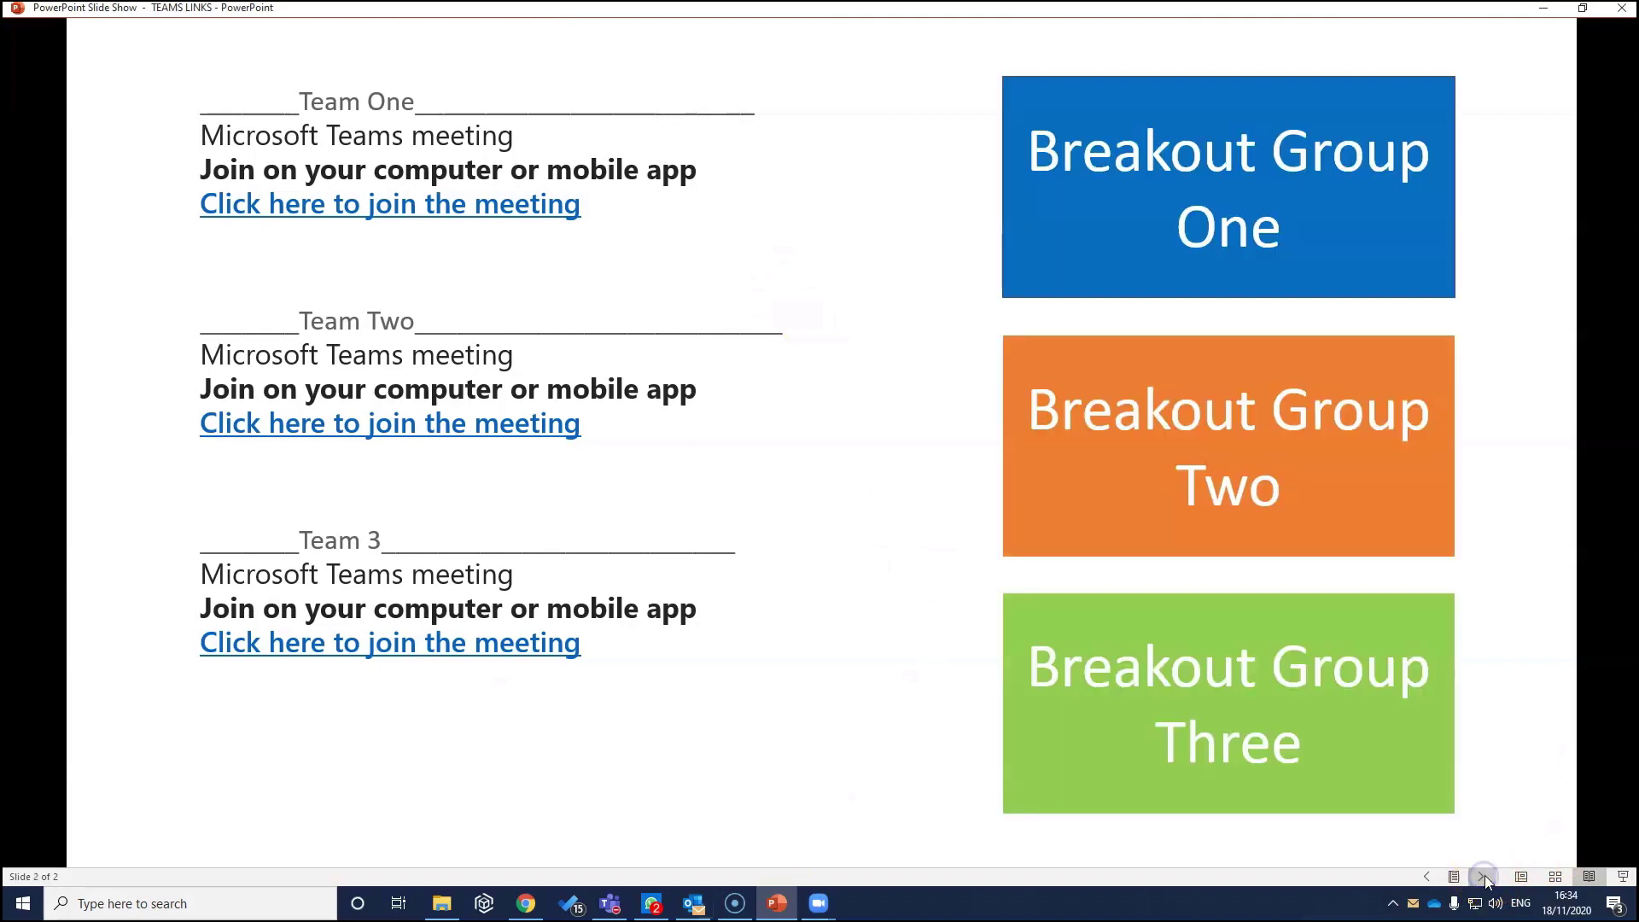
{"action": "left_click", "coordinate": [1079, 191]}
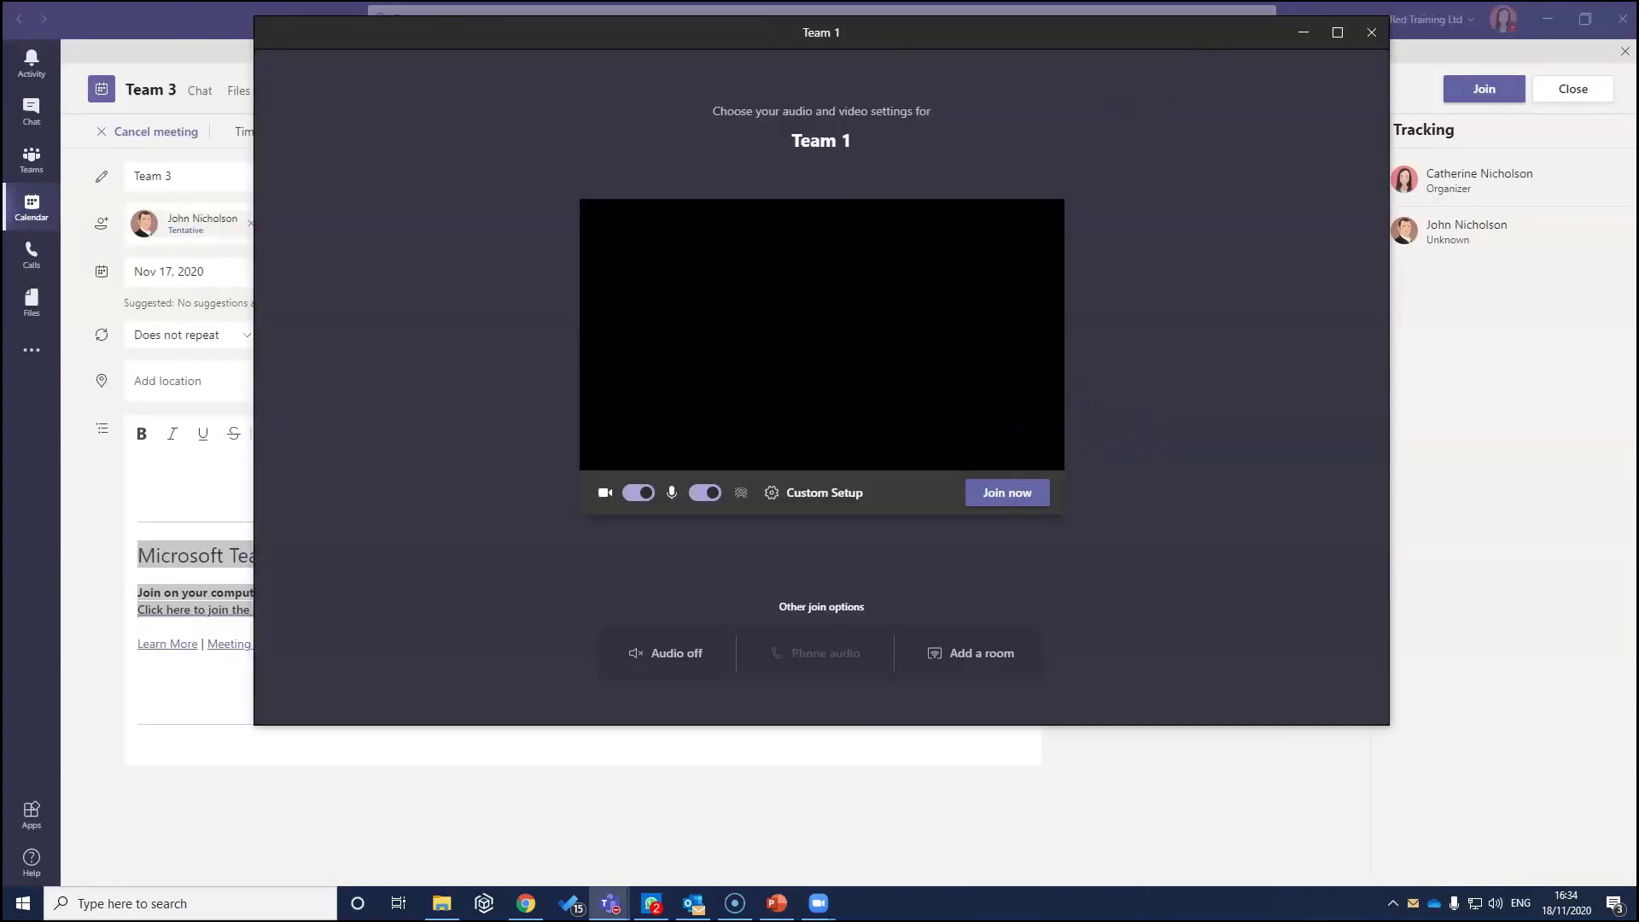
Close the Team 1 join window and the Team 3 meeting details, and minimize Teams
{"action": "left_click", "coordinate": [1372, 33]}
{"action": "left_click", "coordinate": [1575, 91]}
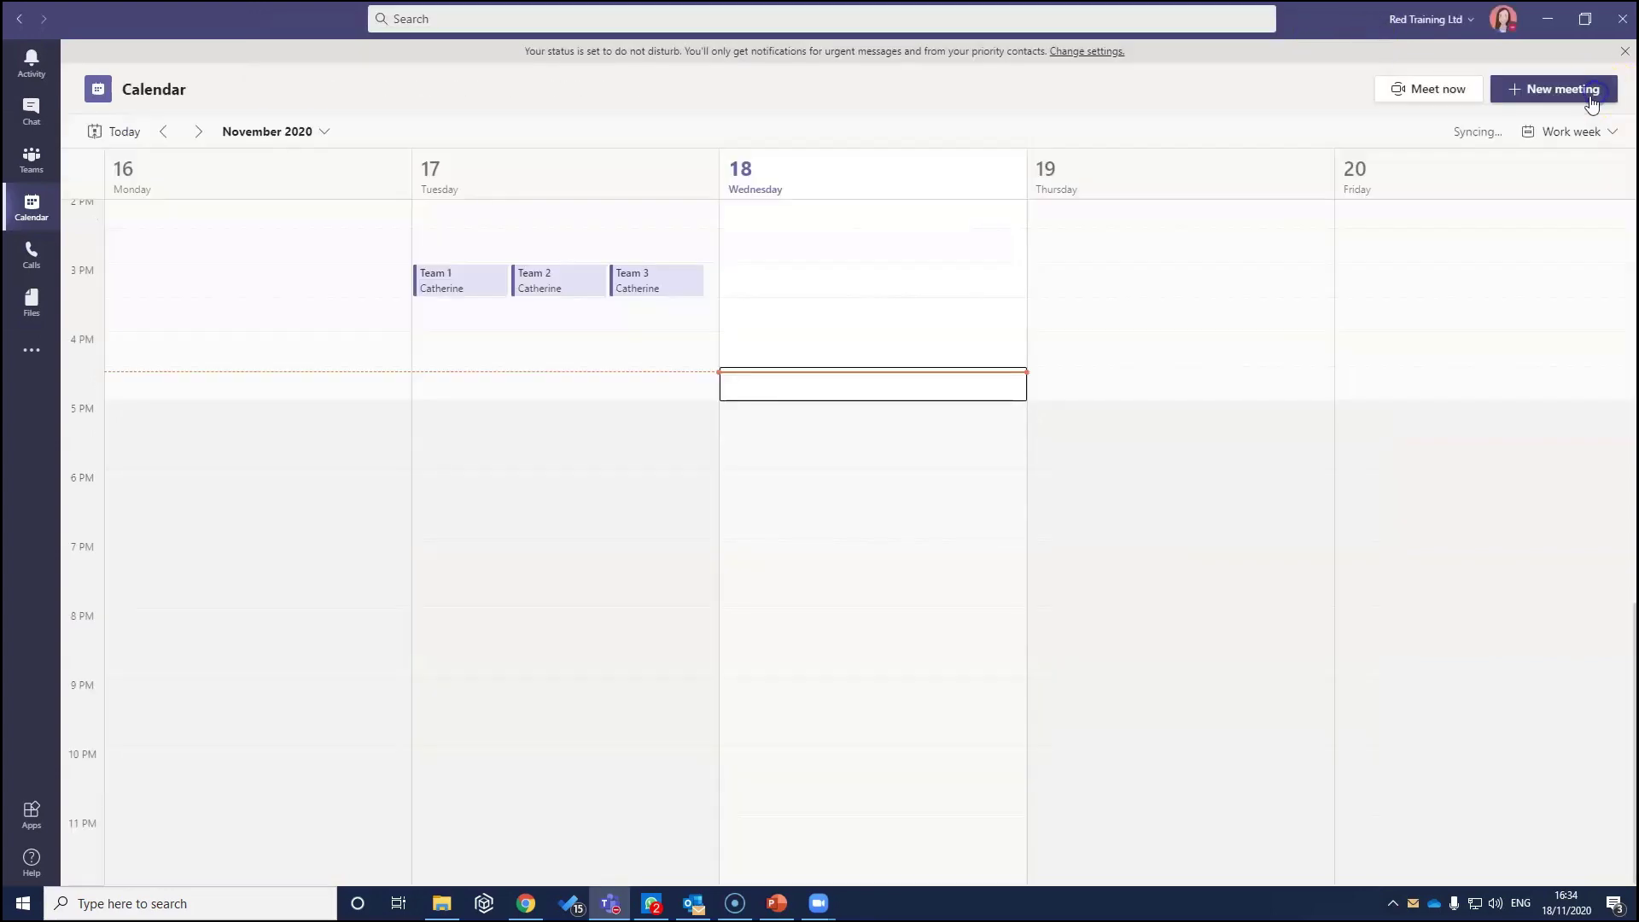
{"action": "left_click", "coordinate": [1547, 18]}
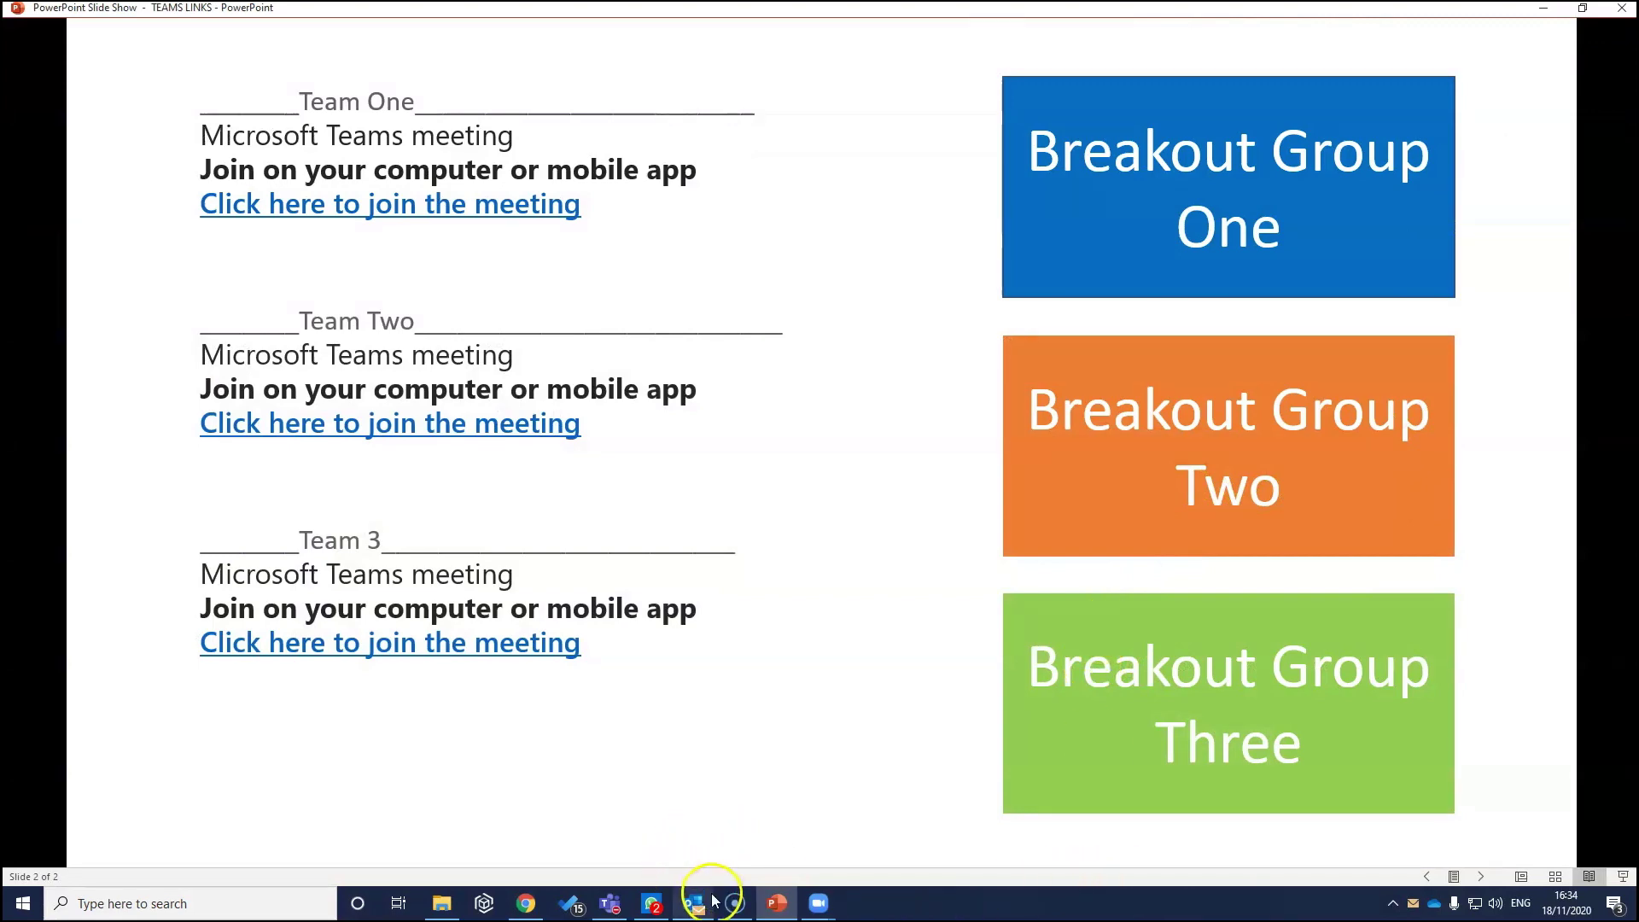
Switch to Teams, reopen the Team 3 meeting for editing and copy its join heading, text and link
{"action": "left_click", "coordinate": [608, 902]}
{"action": "left_click", "coordinate": [661, 293]}
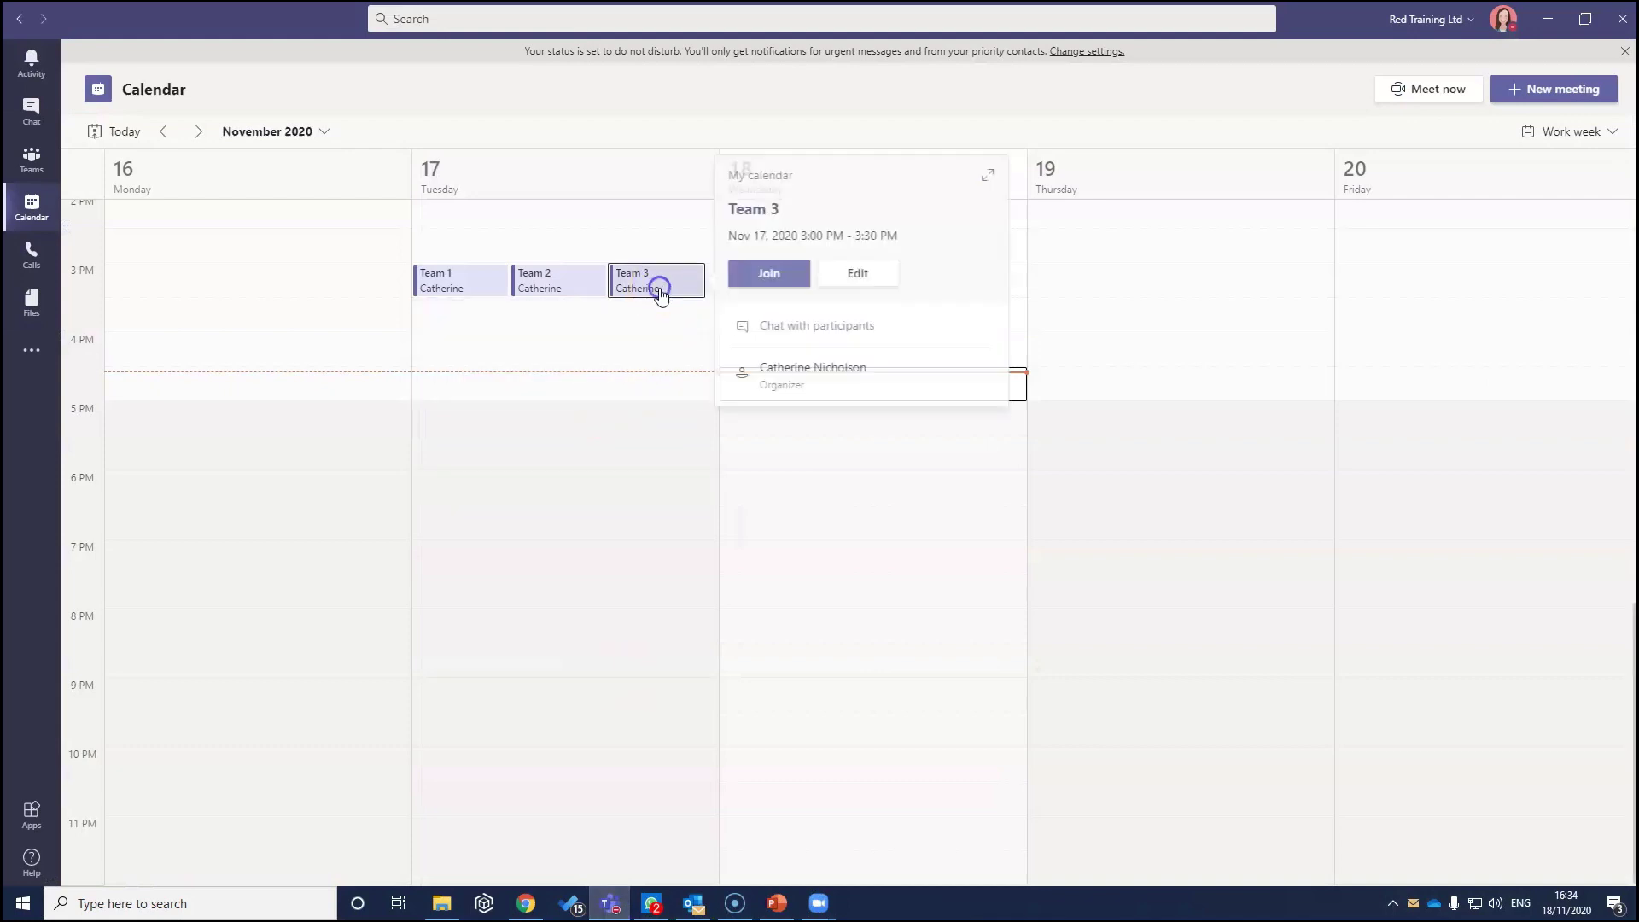
{"action": "left_click", "coordinate": [857, 280]}
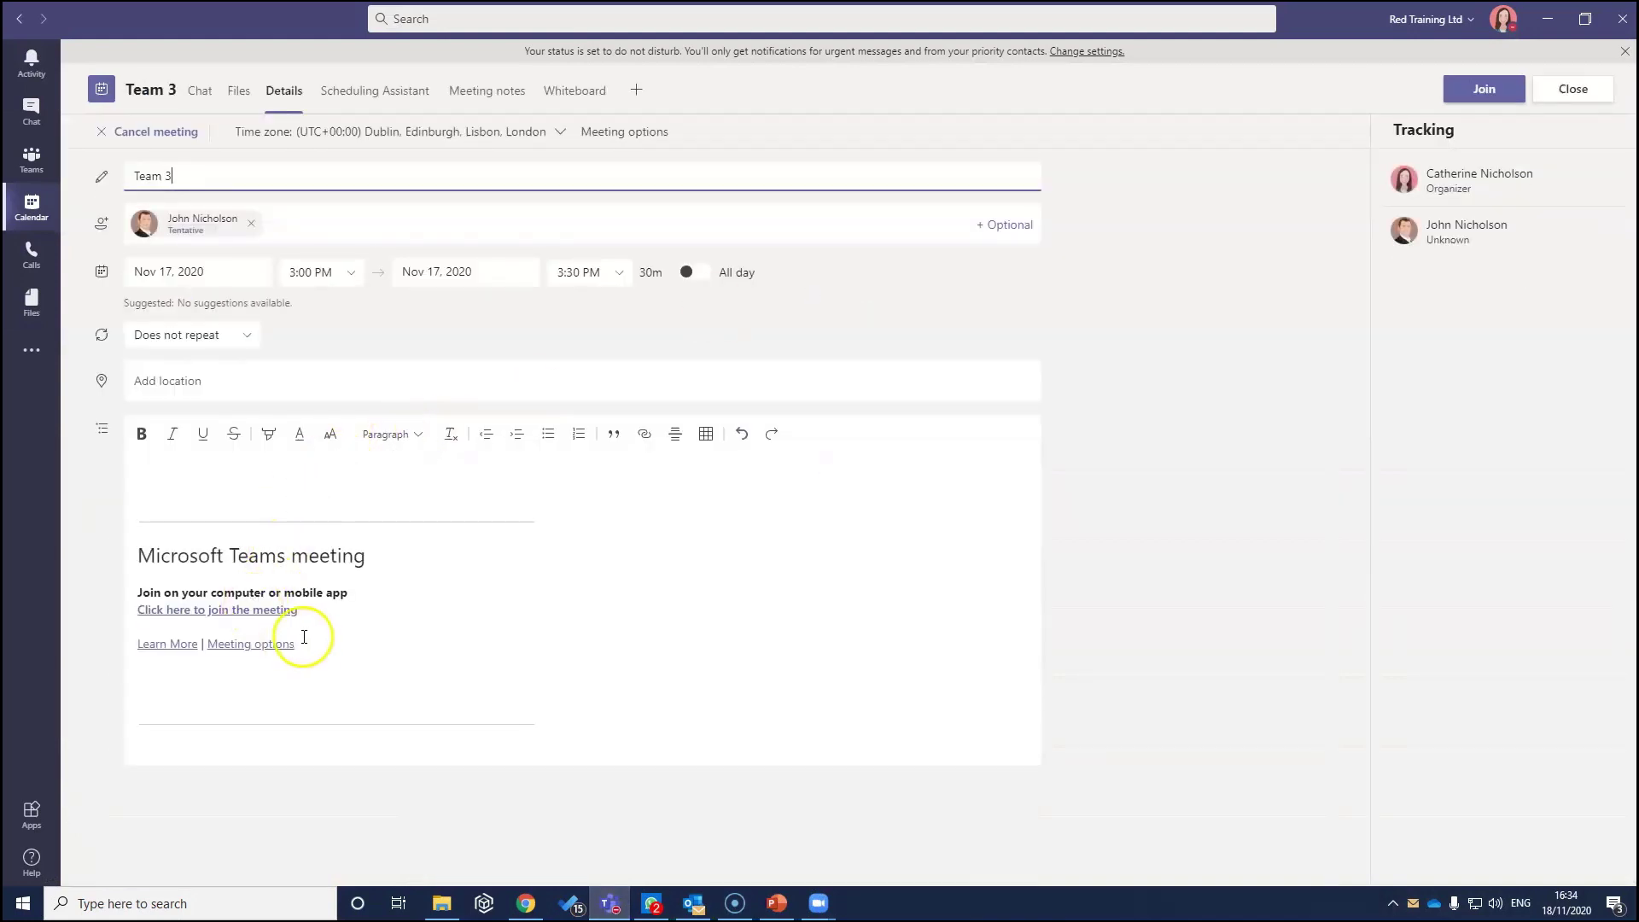
{"action": "left_click", "coordinate": [304, 614]}
{"action": "left_click_drag", "start_coordinate": [304, 614], "coordinate": [110, 543]}
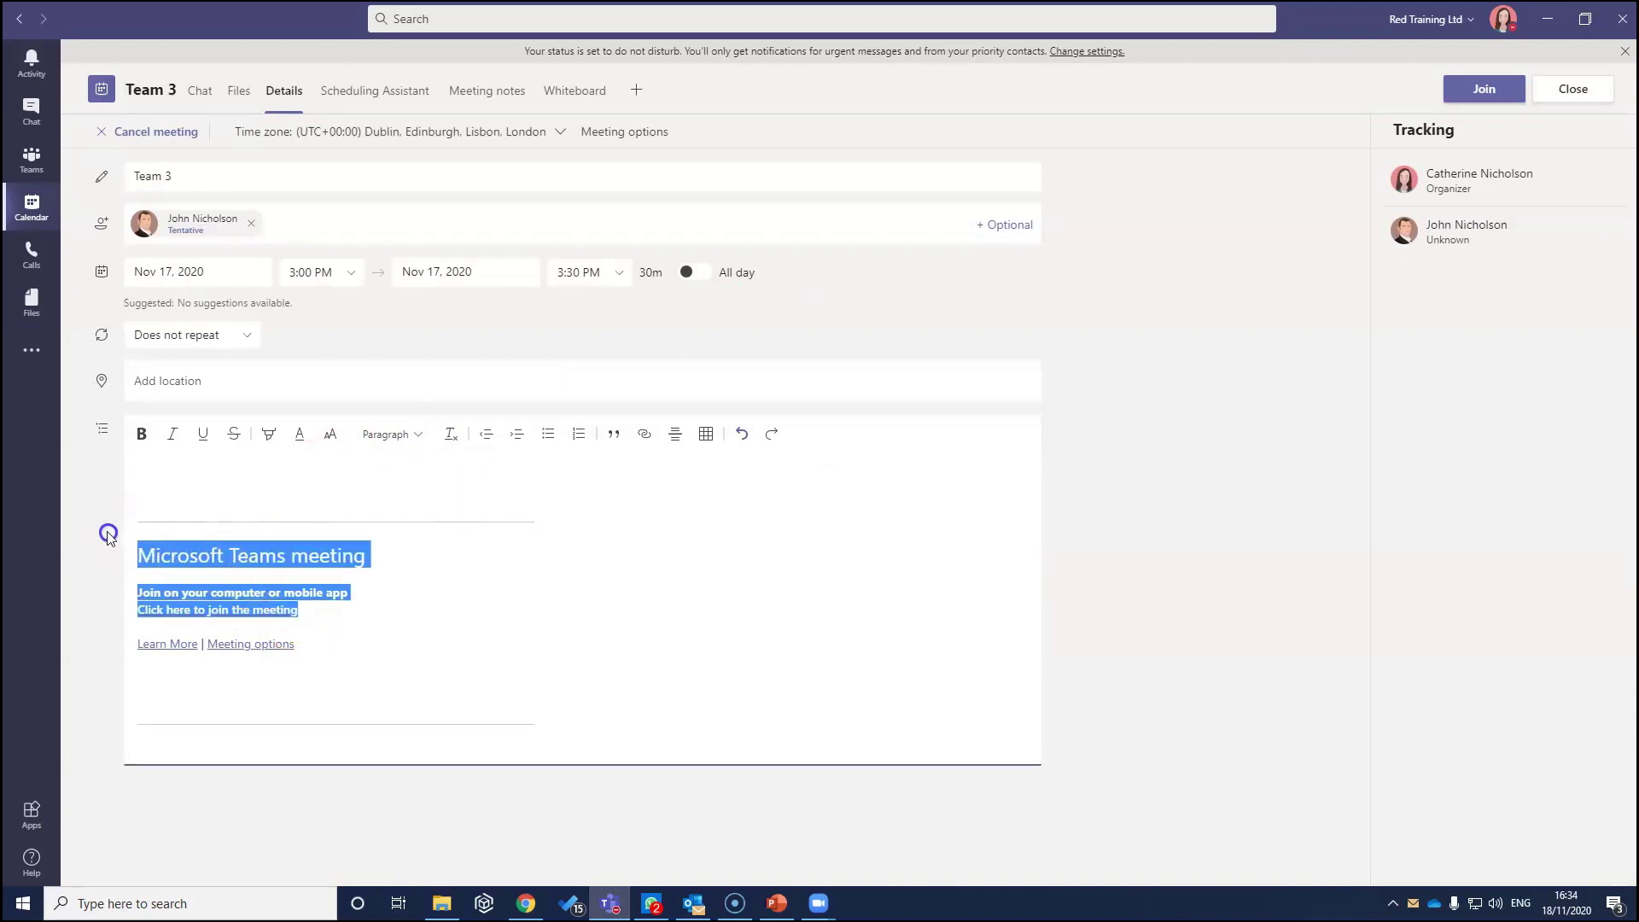
{"action": "right_click", "coordinate": [223, 599]}
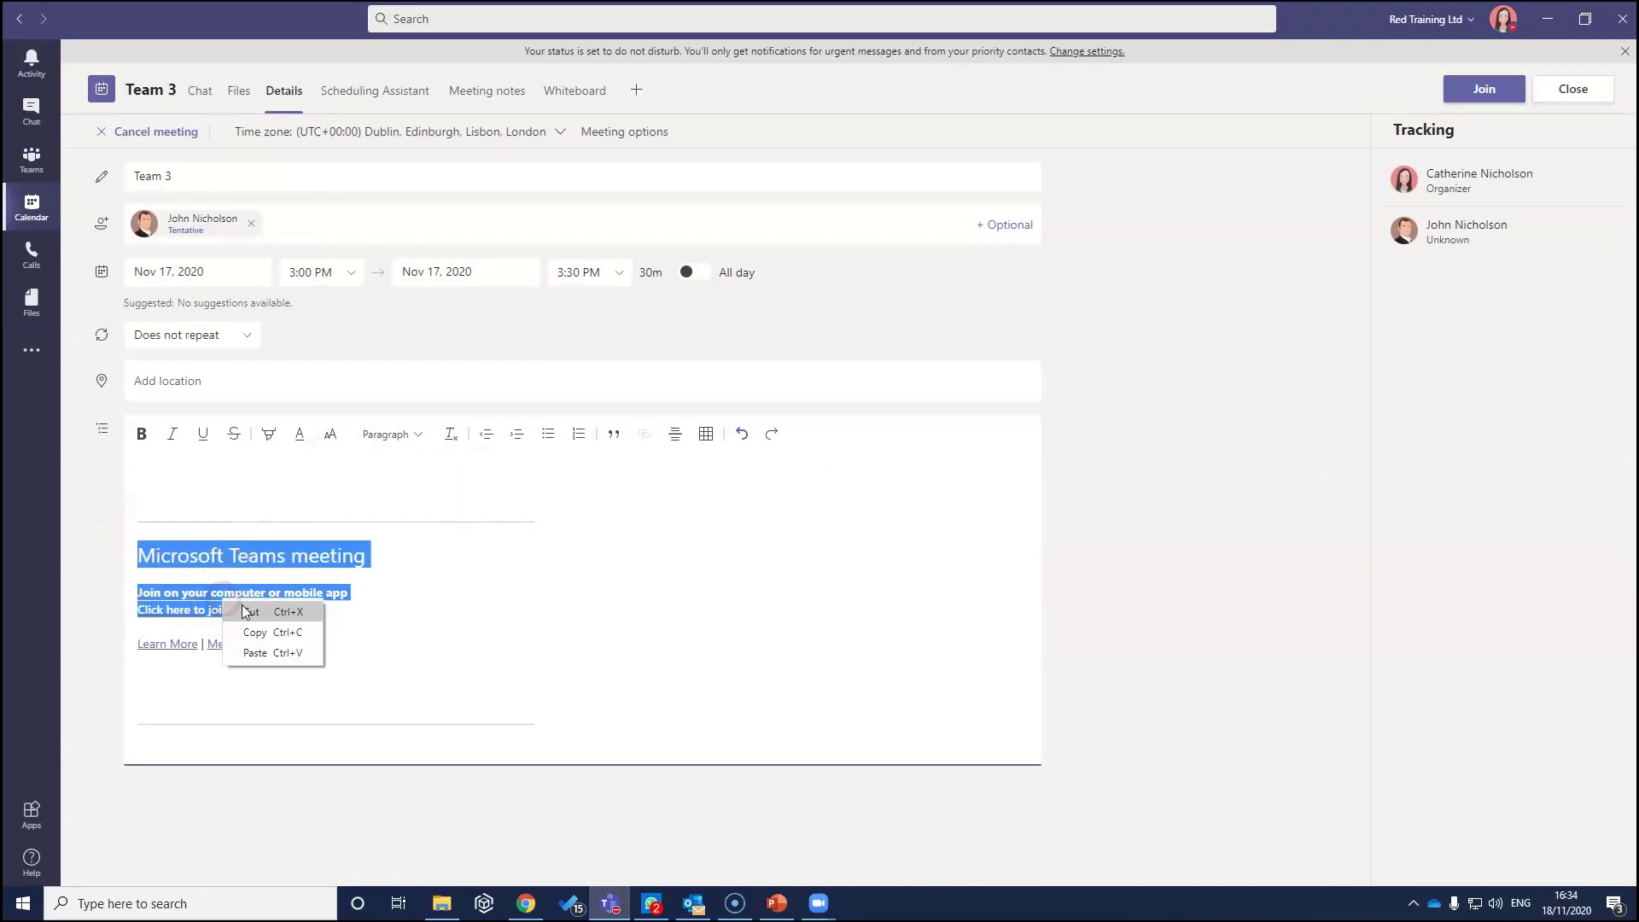
{"action": "left_click", "coordinate": [264, 632]}
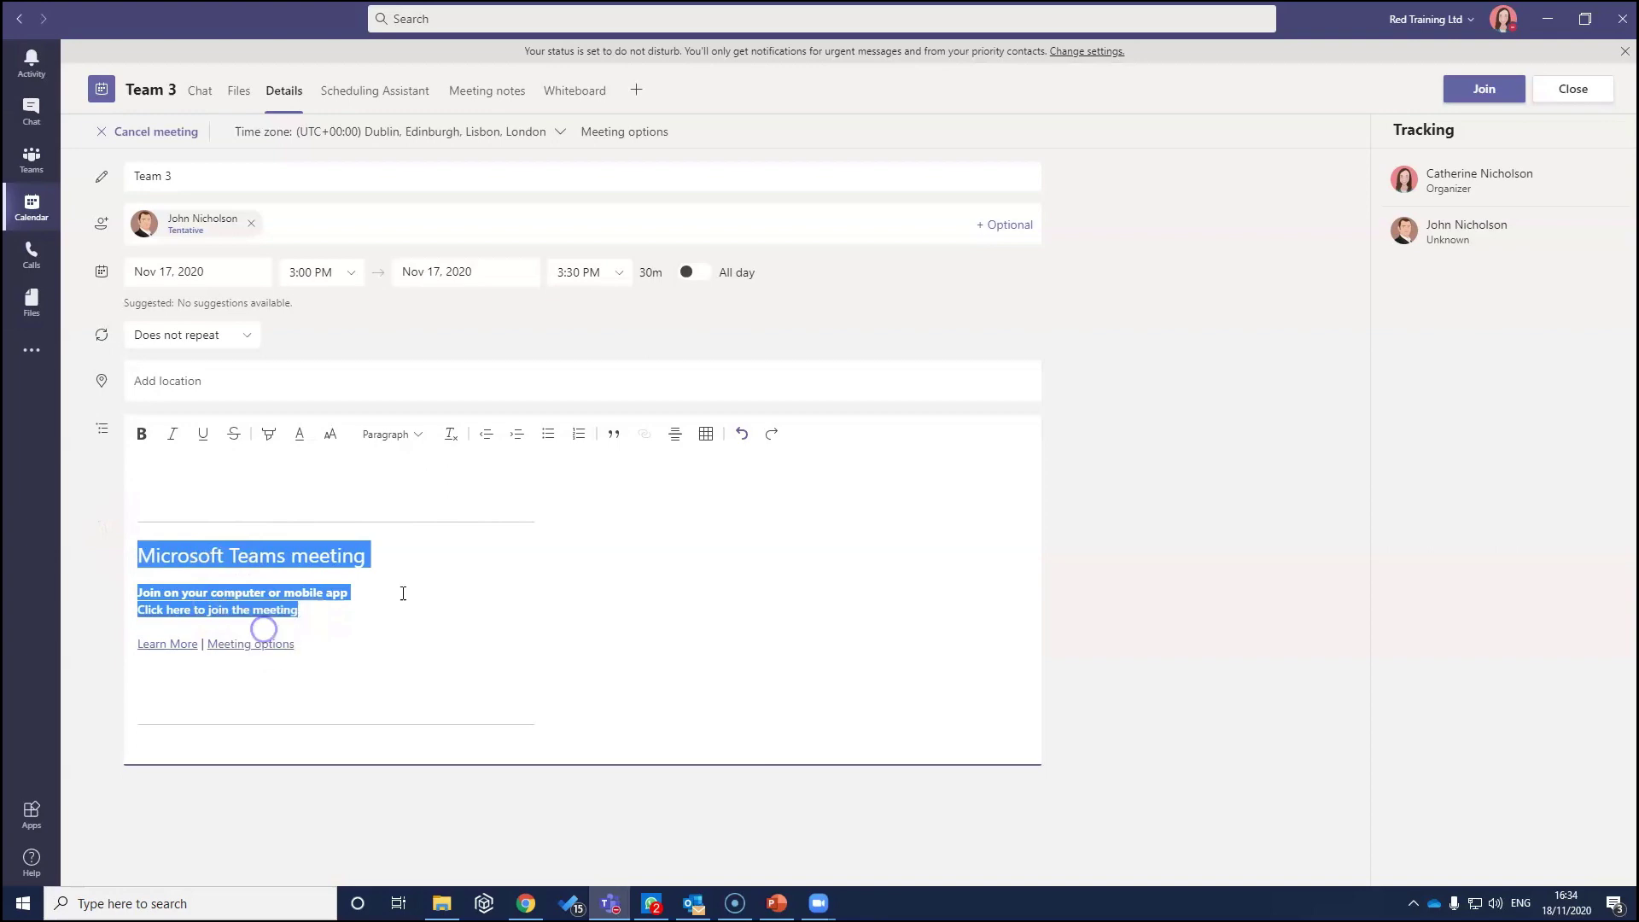
In PowerPoint, add a hyperlink to the Breakout Group Three shape on slide 2, pasting "Microsoft Teams meeting" as its address
{"action": "left_click", "coordinate": [1547, 18]}
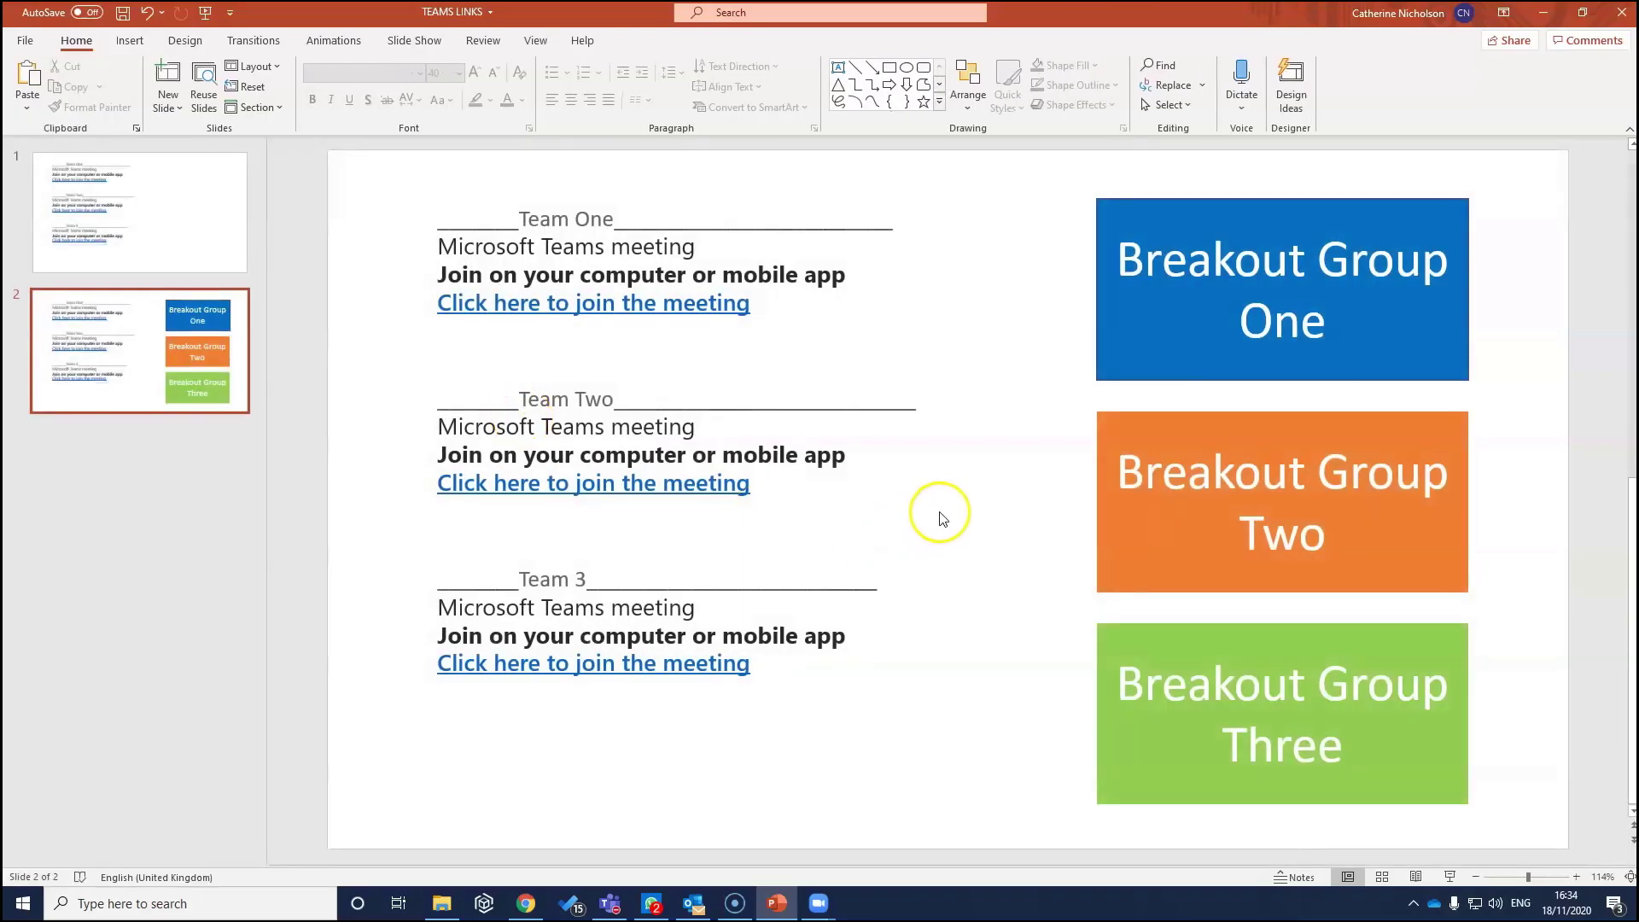
{"action": "left_click", "coordinate": [1140, 693]}
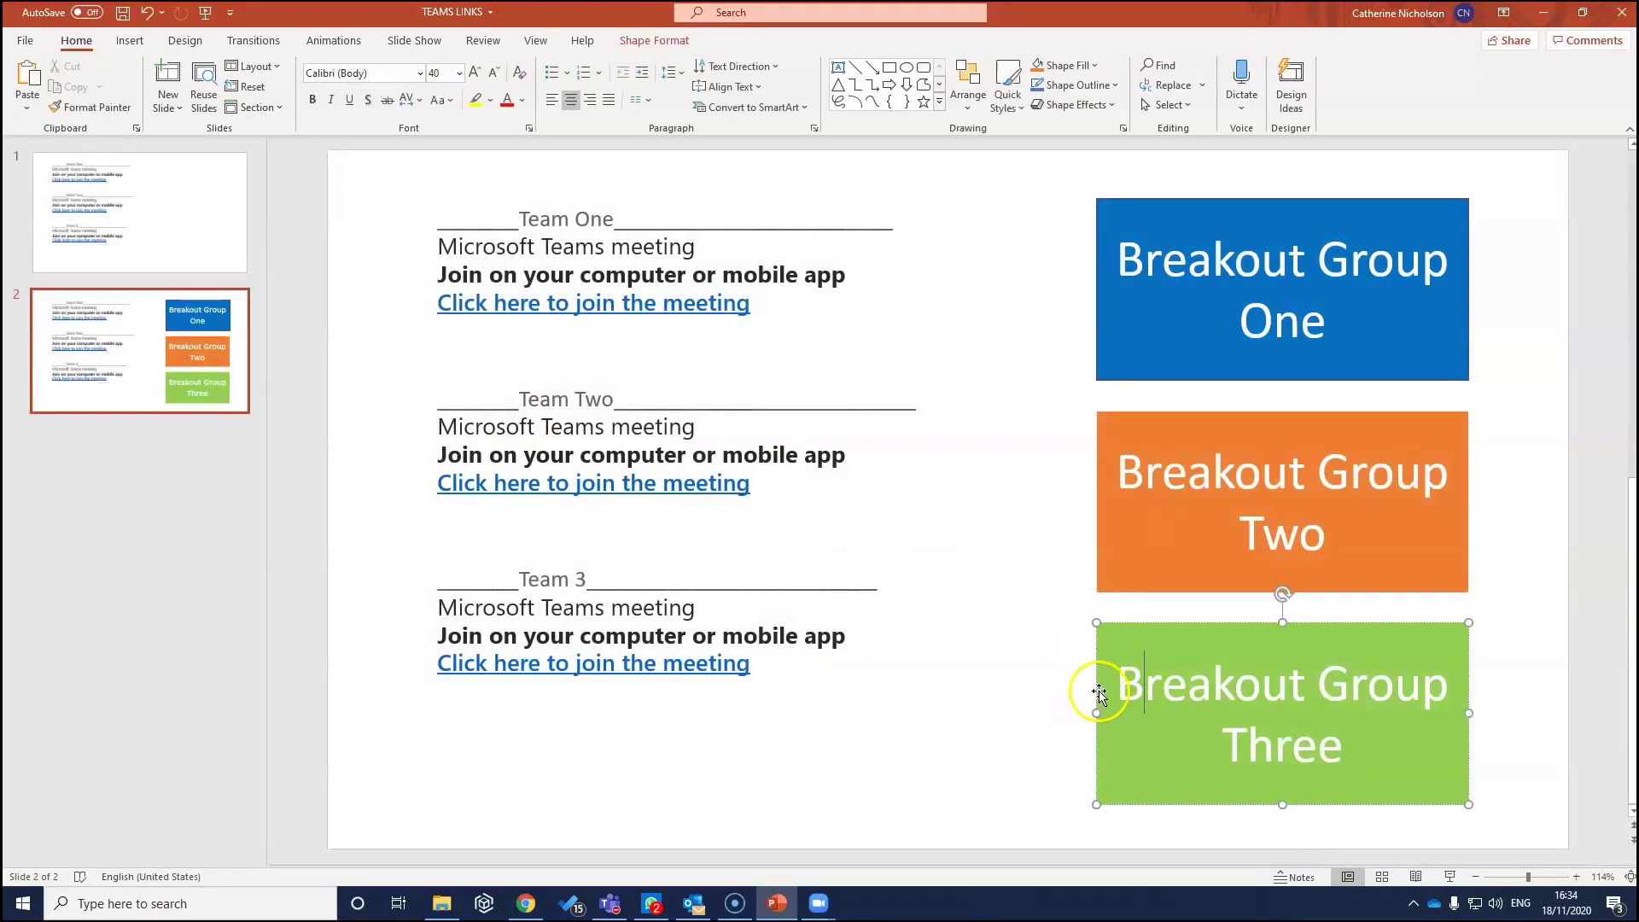
{"action": "right_click", "coordinate": [1100, 694]}
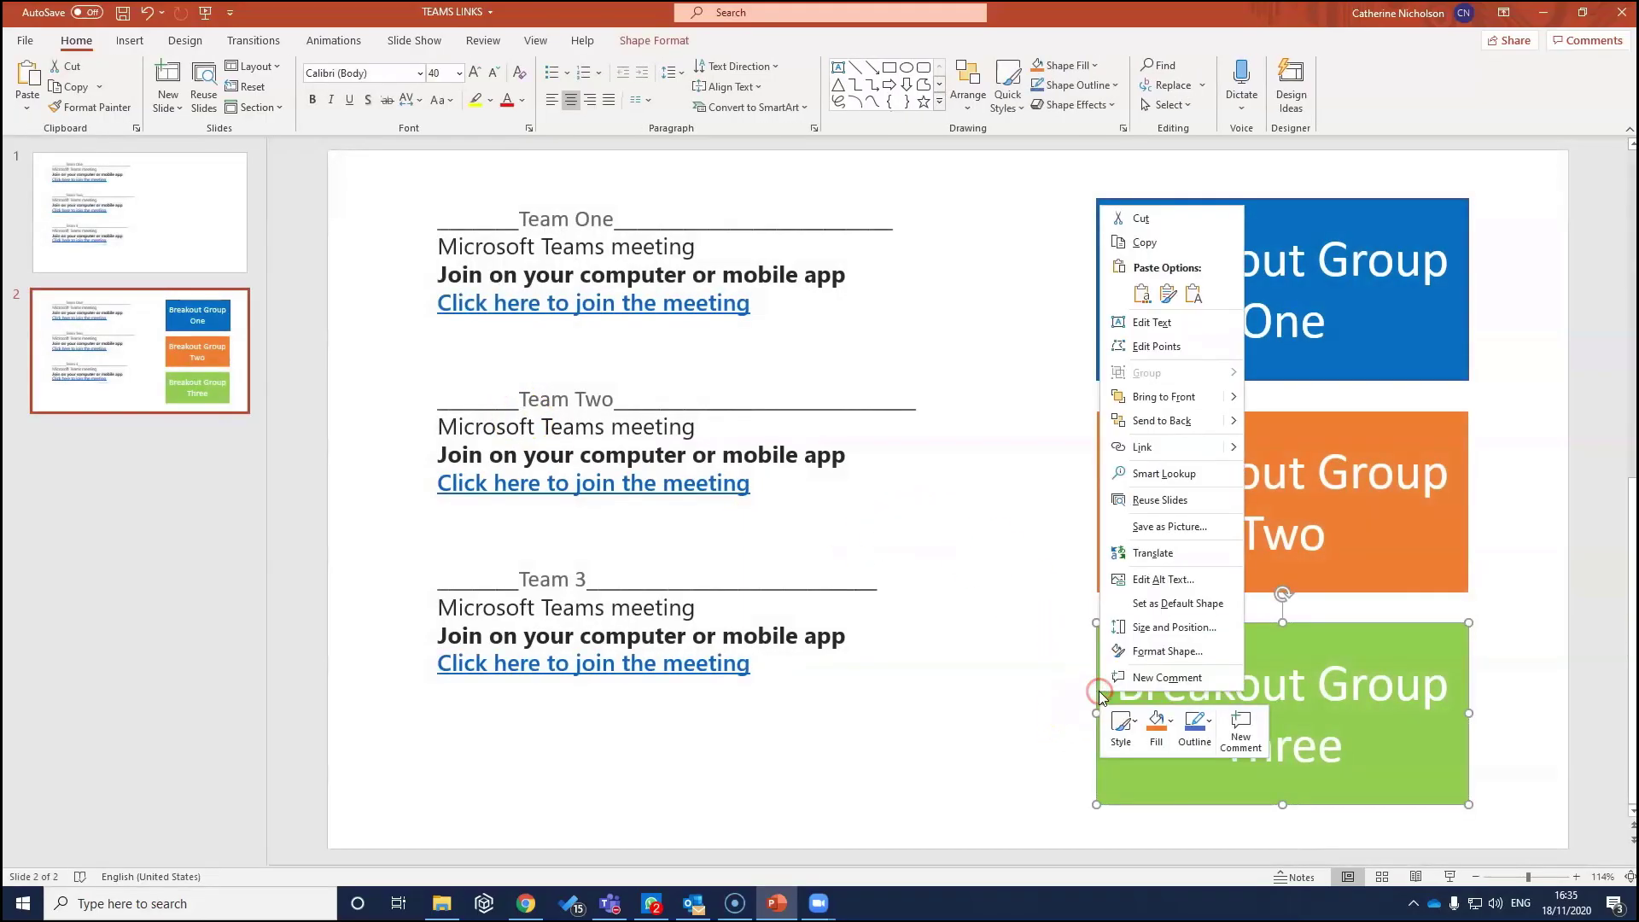
{"action": "left_click", "coordinate": [1160, 448]}
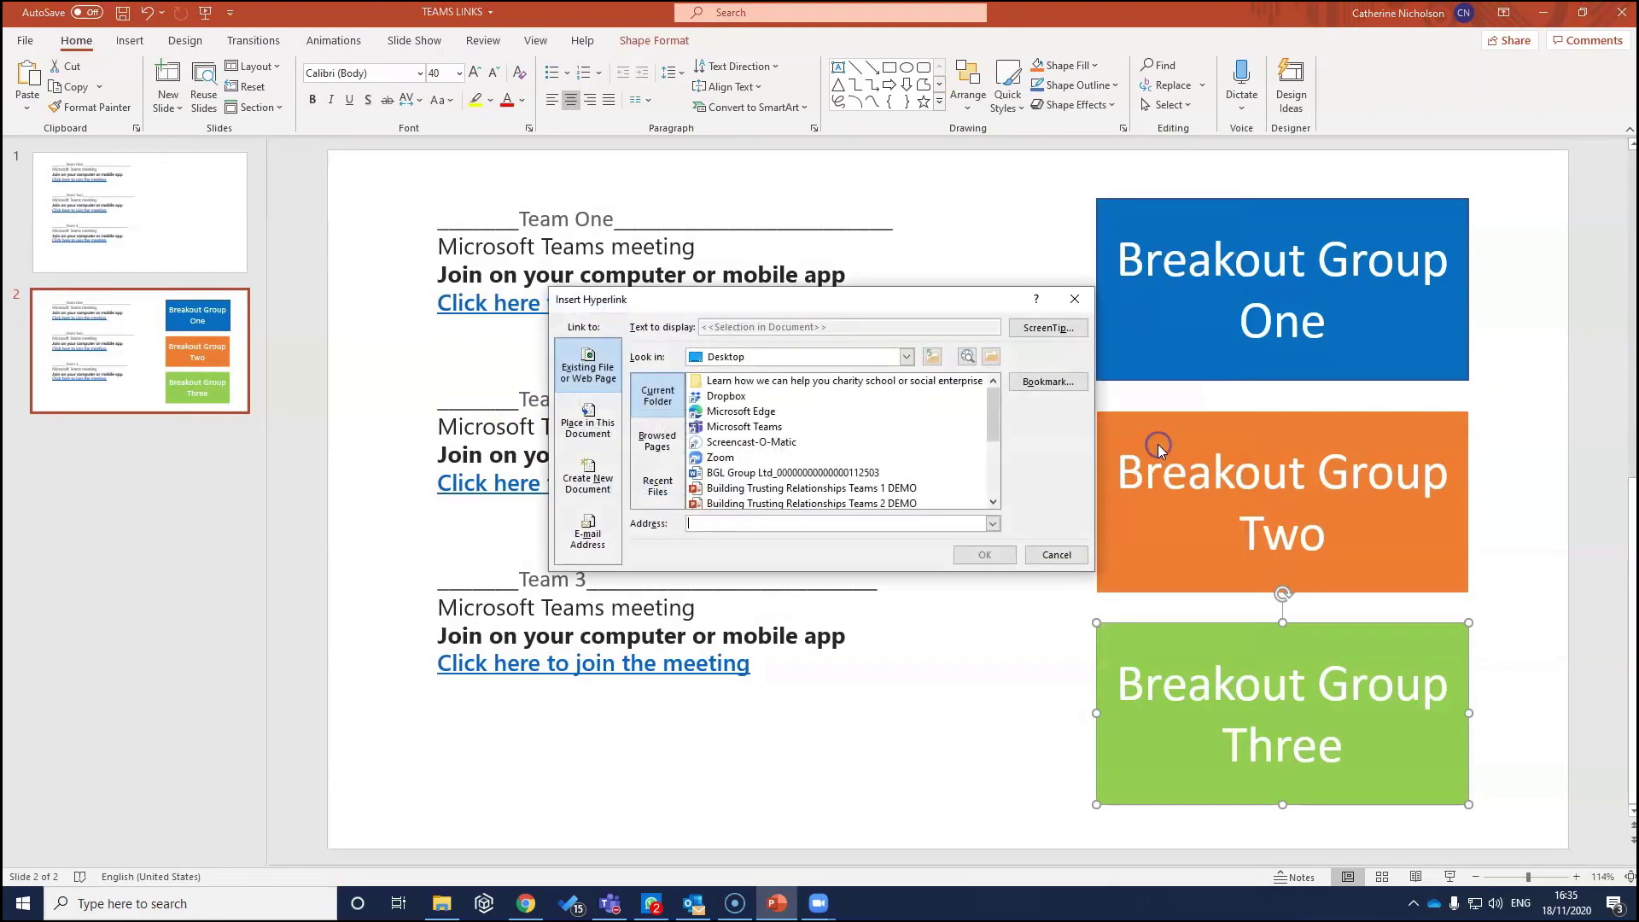
{"action": "right_click", "coordinate": [840, 521]}
{"action": "left_click", "coordinate": [881, 572]}
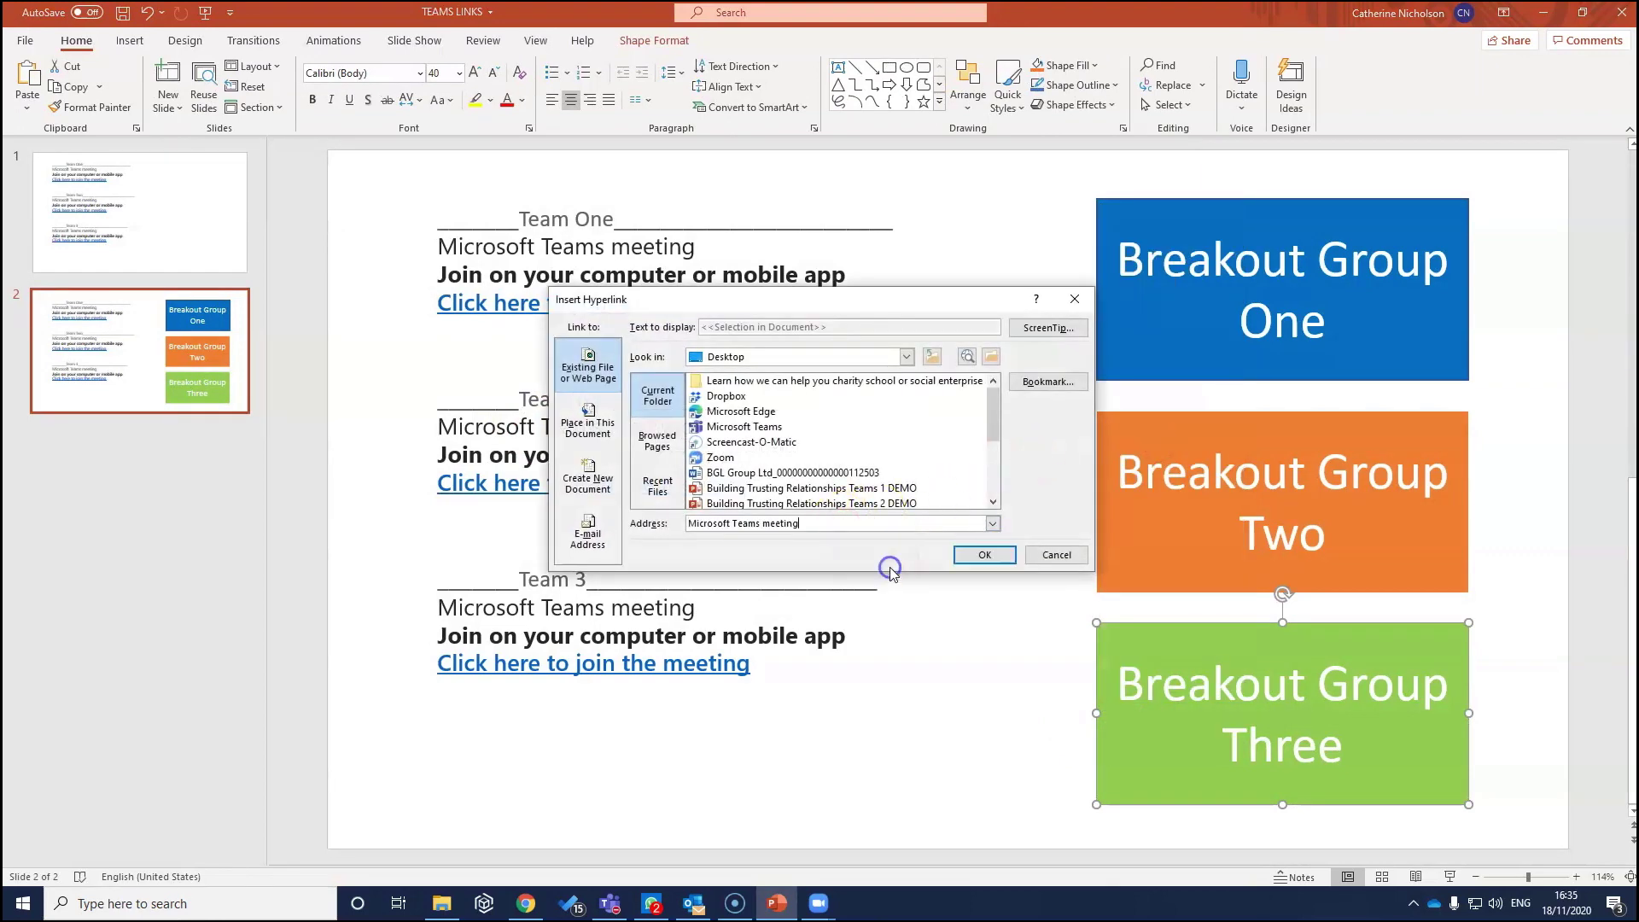
{"action": "left_click", "coordinate": [984, 555]}
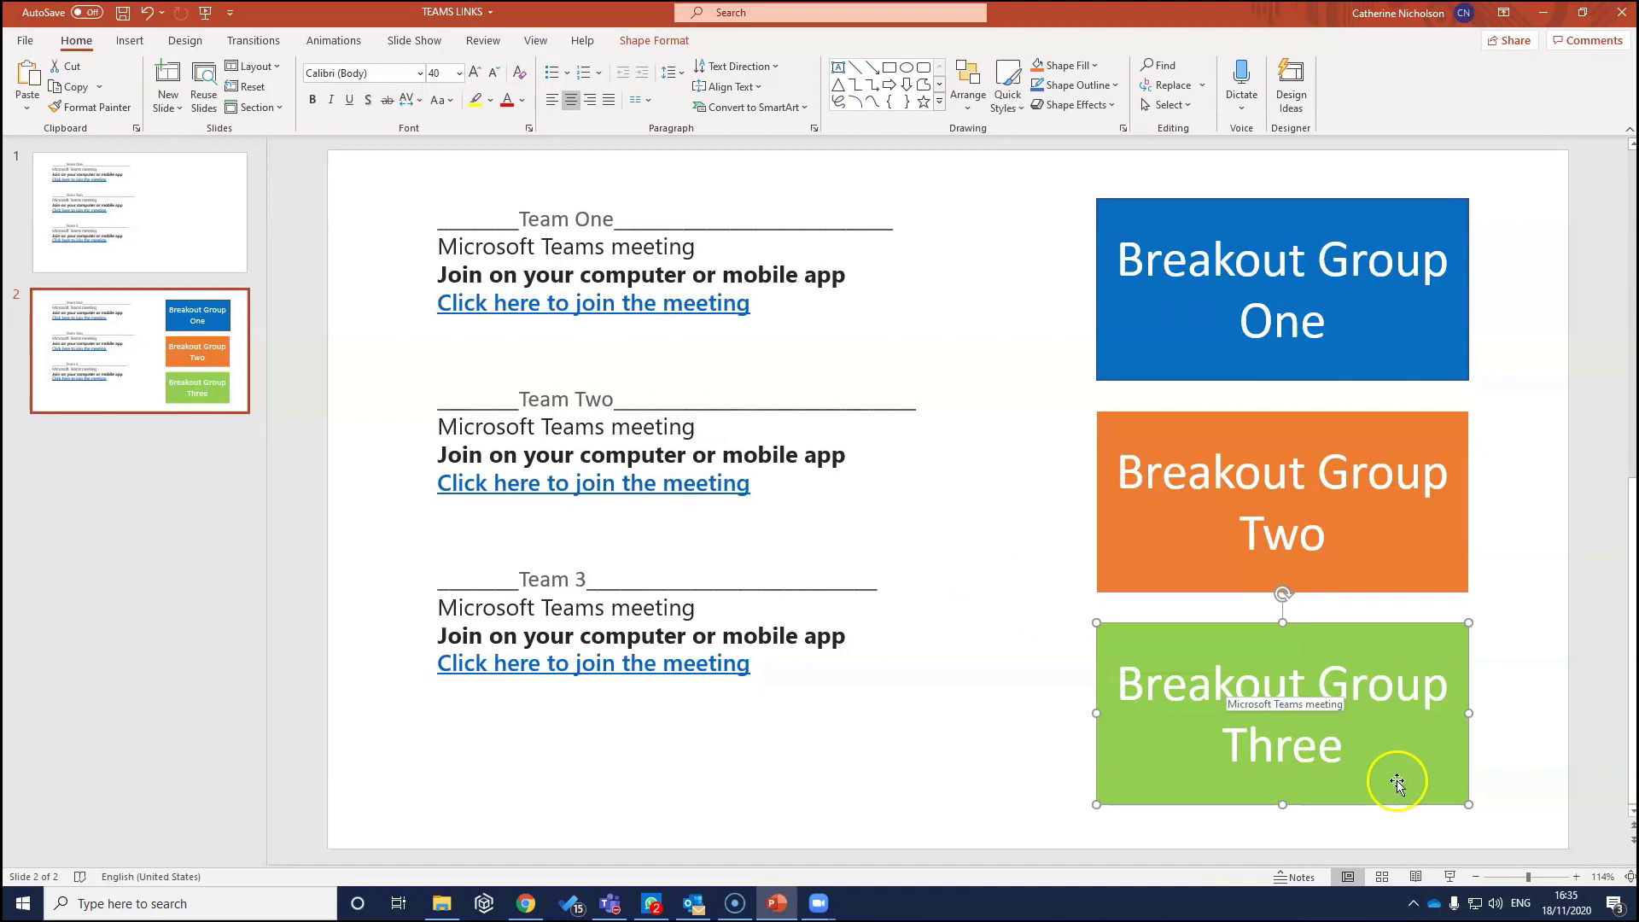